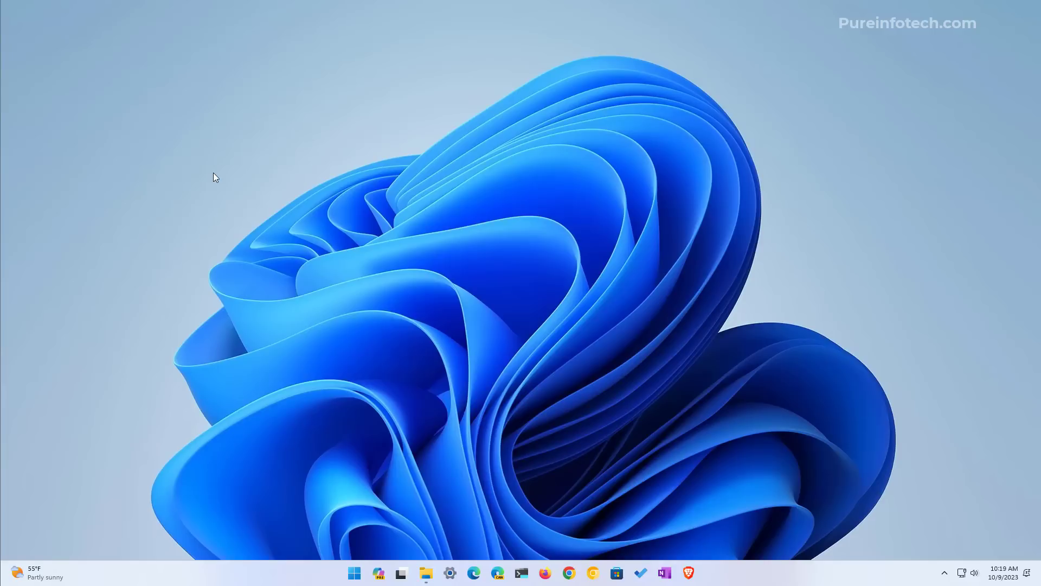
Open the Copilot side panel and a maximized File Explorer window beside it.
left_click(379, 573)
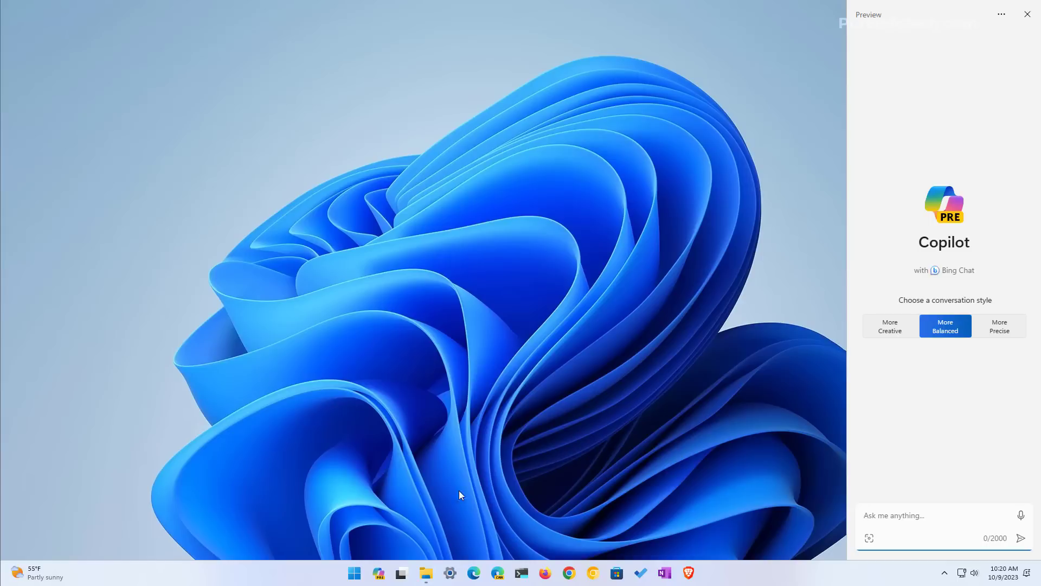
key("super+e")
left_click(699, 153)
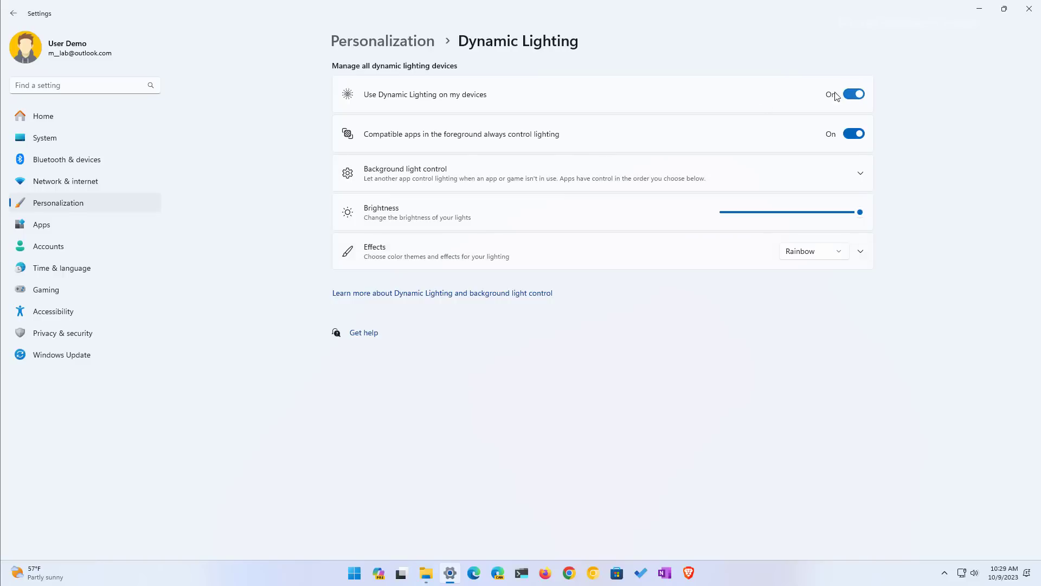
Expand Background light control and change the lighting effect from Rainbow to Breathing.
left_click(606, 181)
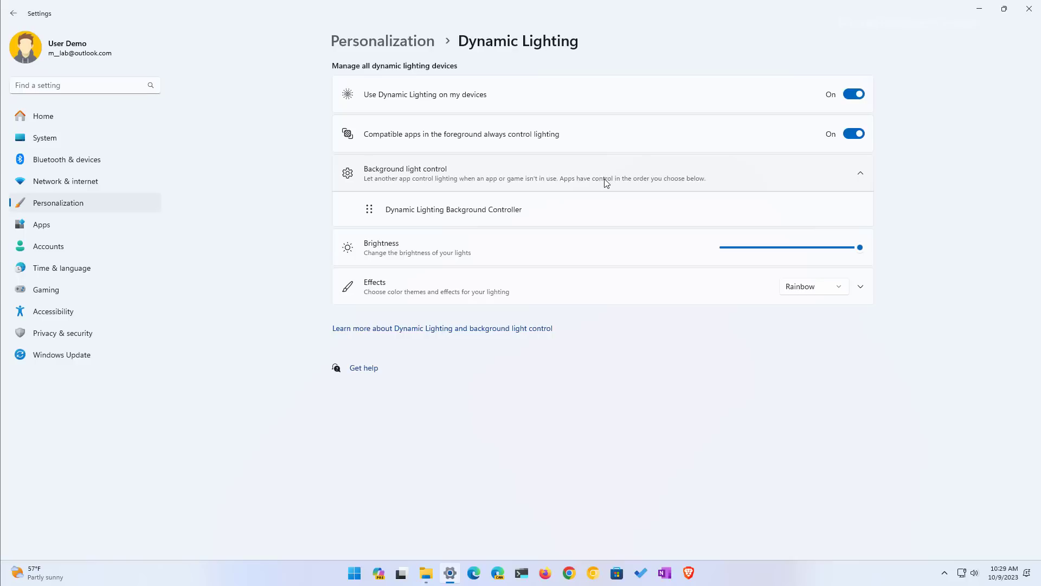
left_click(704, 293)
left_click(811, 287)
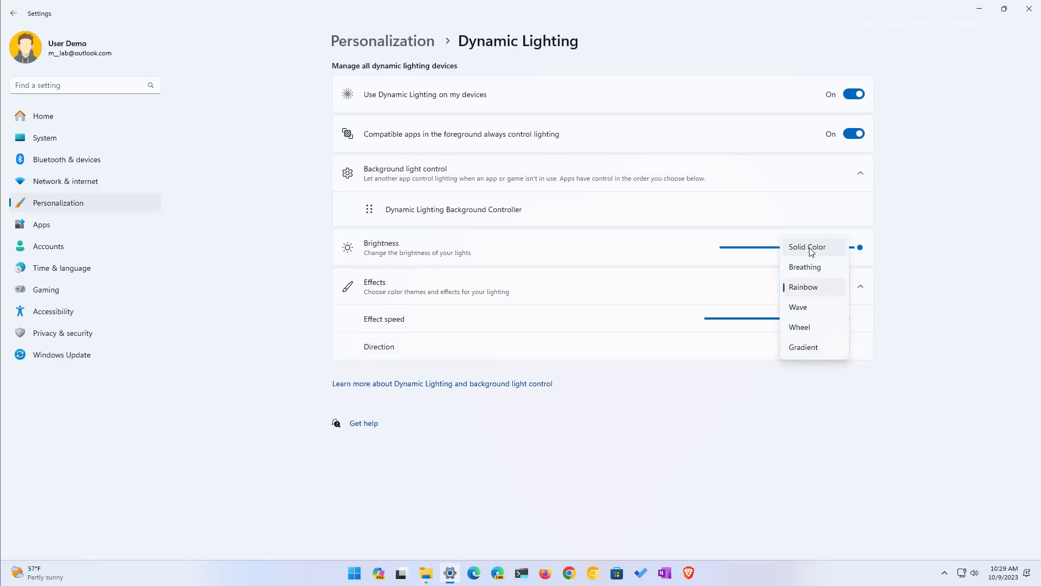
left_click(805, 267)
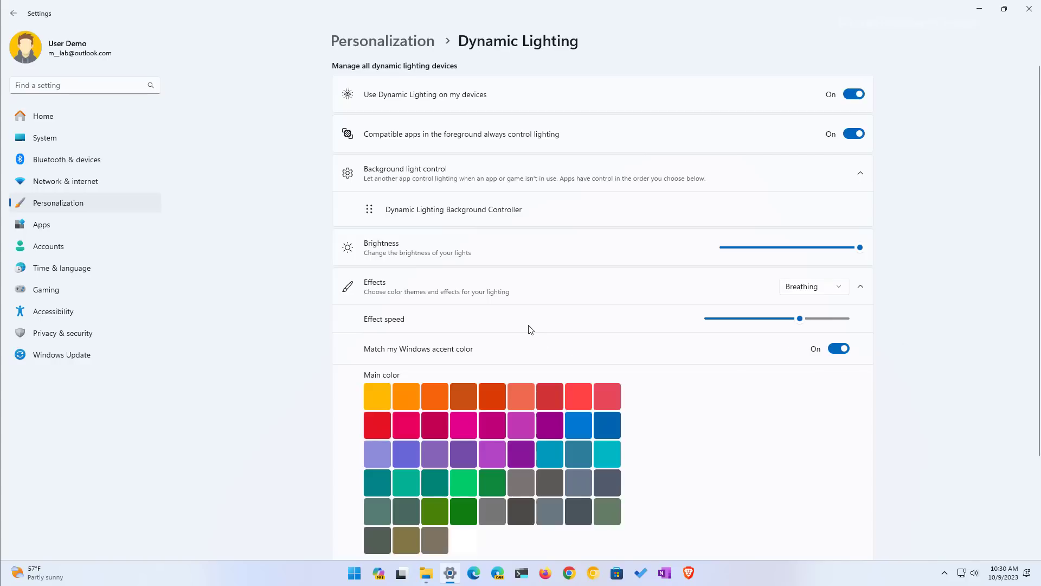
scroll(721, 358, "down", 3)
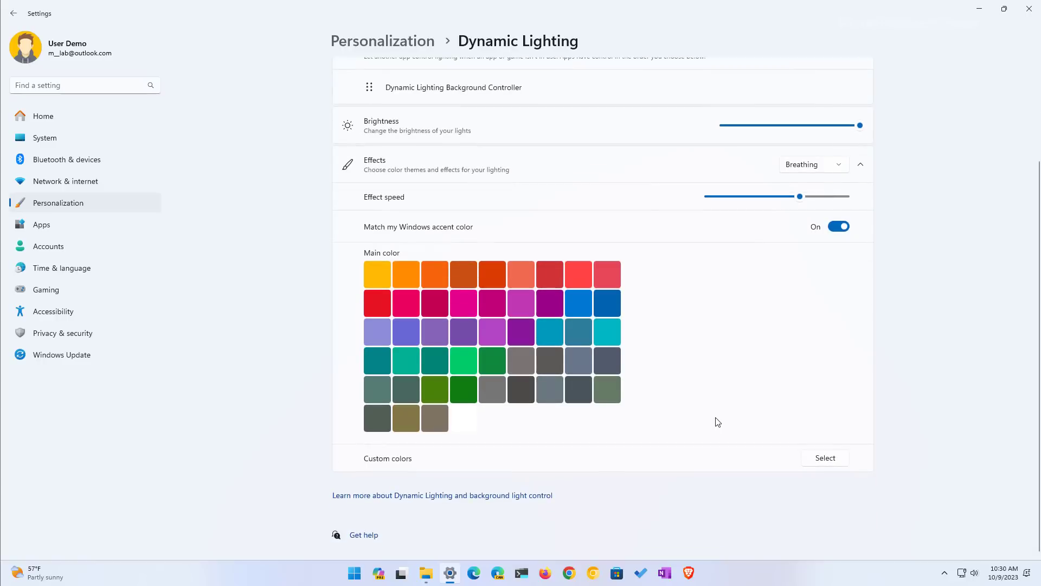
Pick white as the custom lighting colour instead of matching the accent colour.
left_click(839, 464)
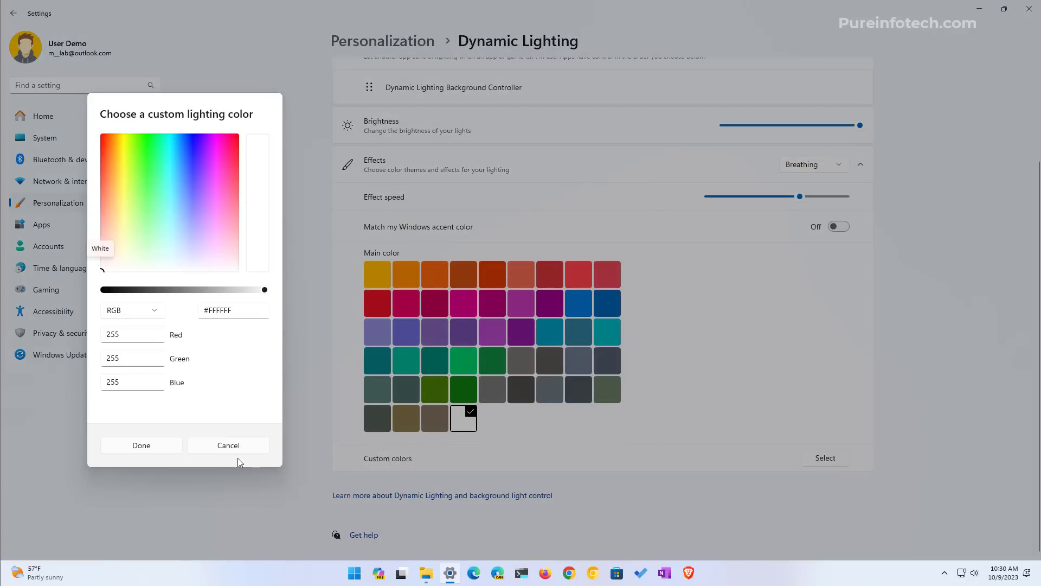
left_click(236, 448)
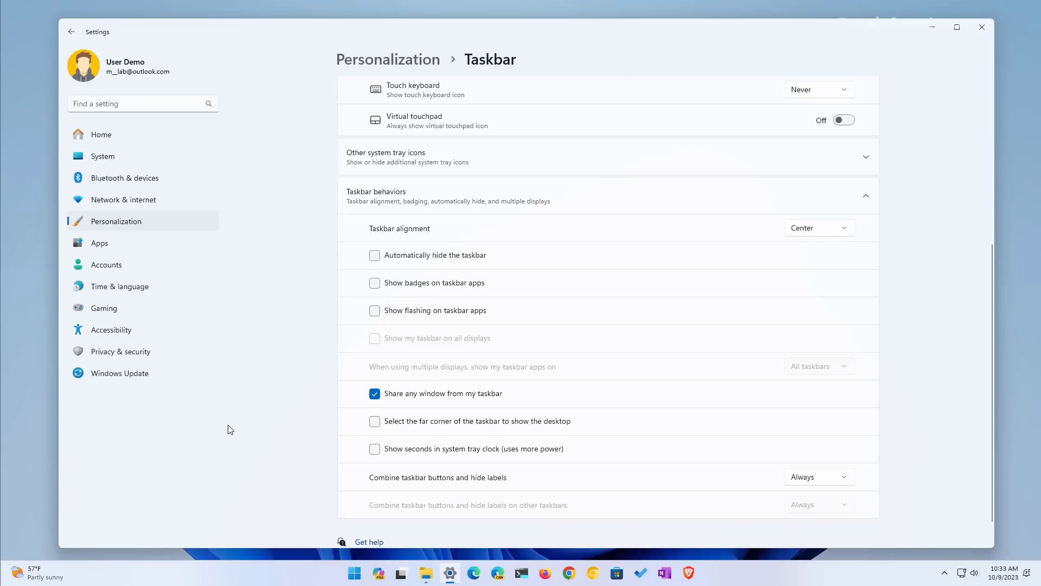
Set Combine taskbar buttons and hide labels to Never.
scroll(241, 432, "down", 1)
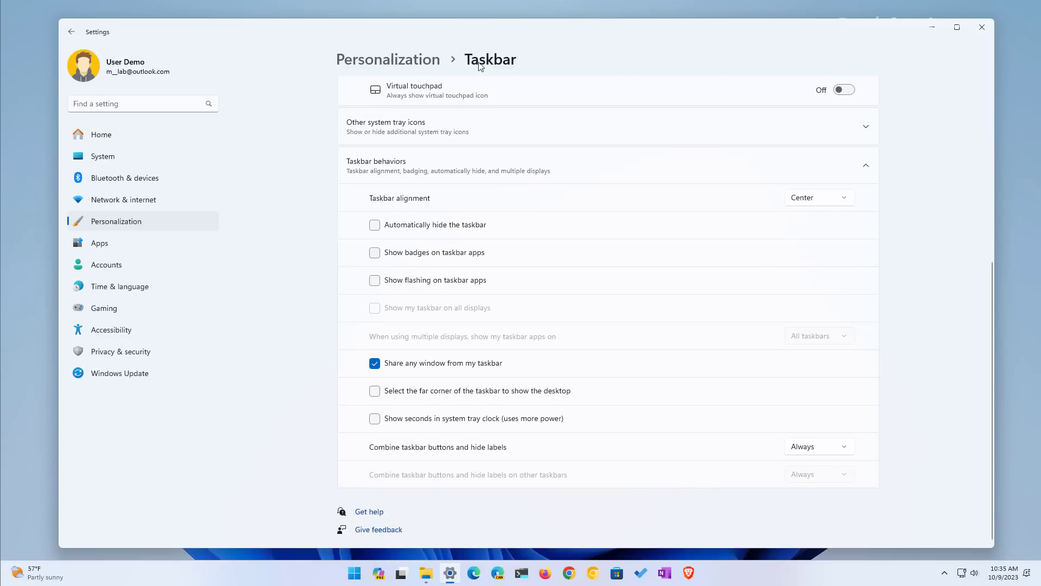
left_click(440, 171)
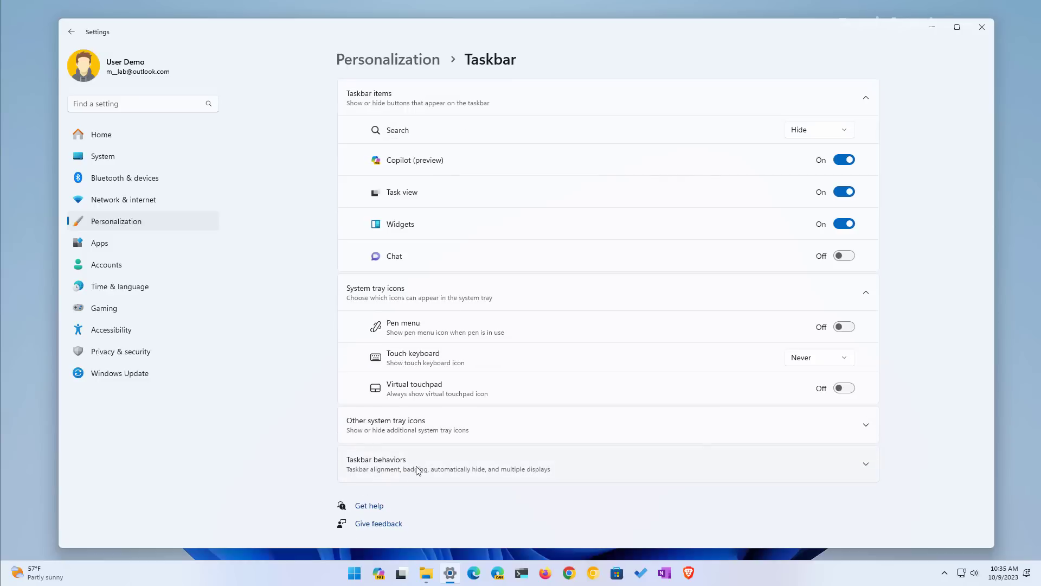
left_click(477, 467)
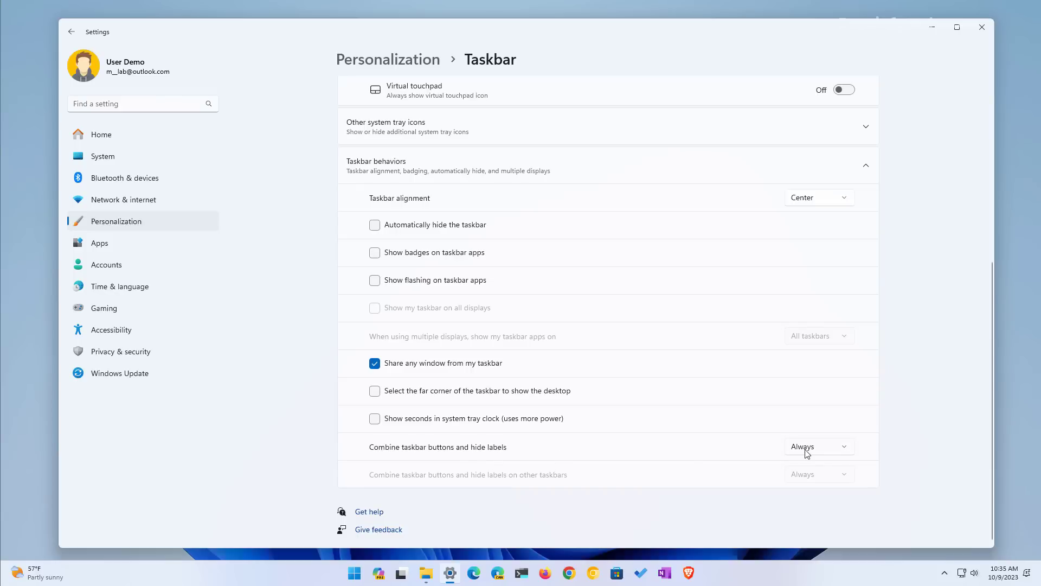
left_click(841, 452)
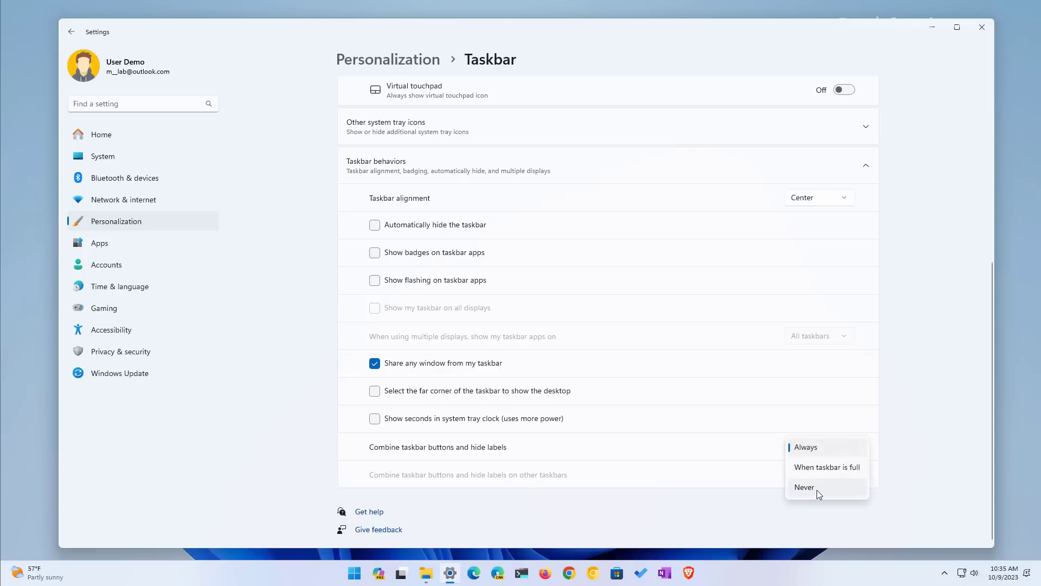
left_click(818, 491)
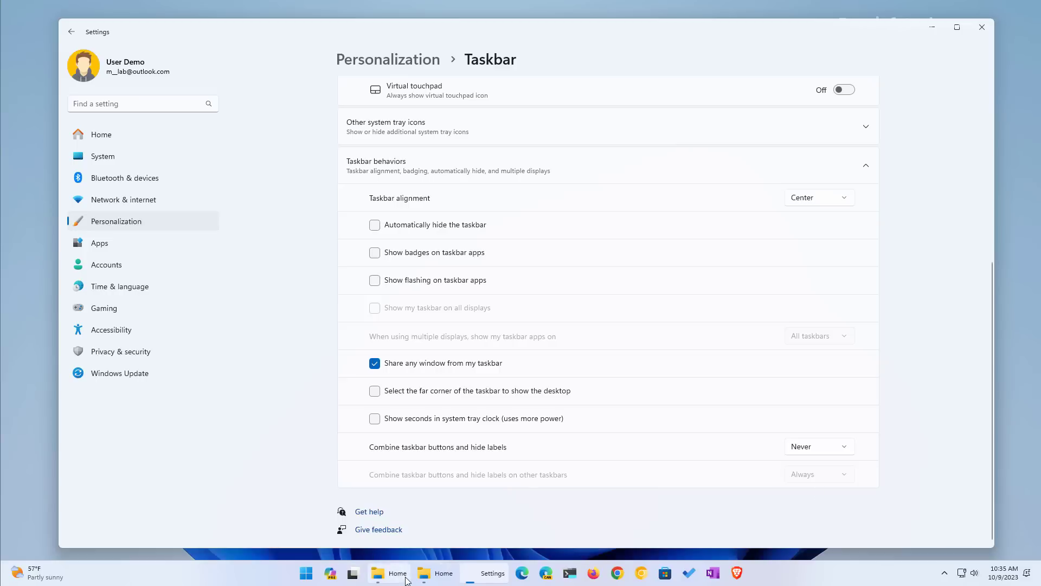
Change taskbar button combining to When taskbar is full.
mouse_move(402, 580)
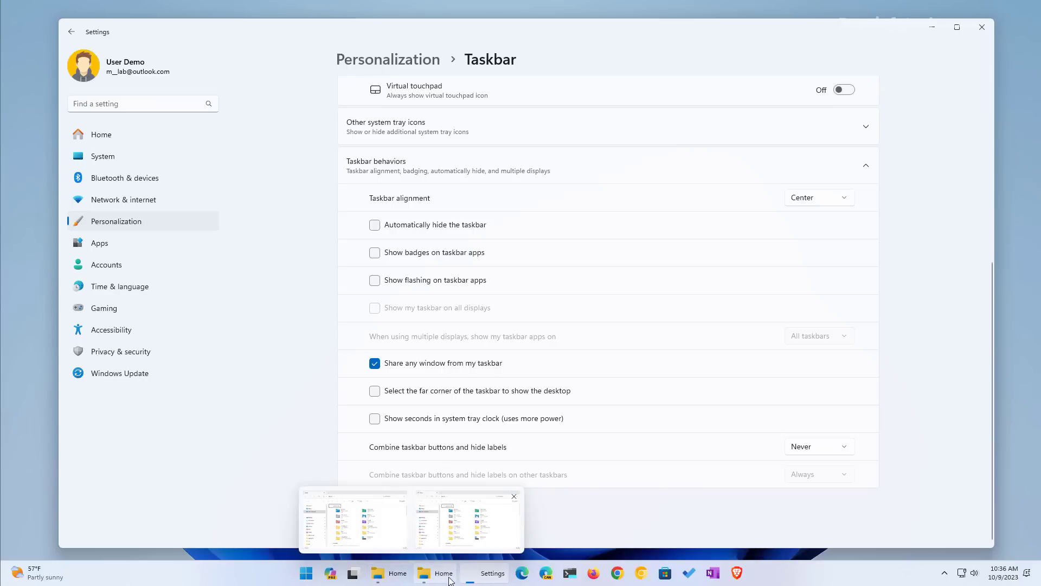
left_click(839, 453)
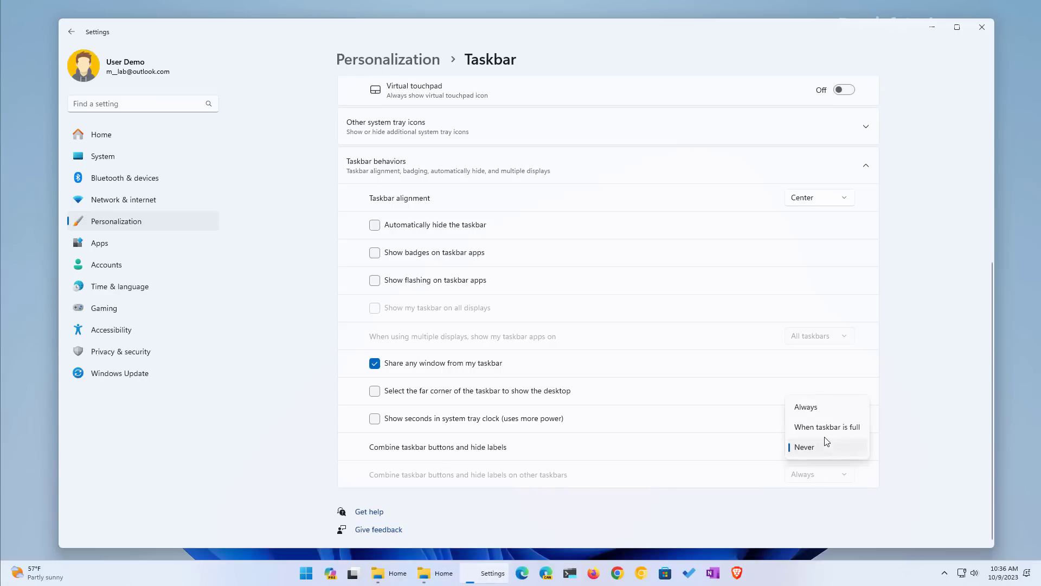
left_click(831, 429)
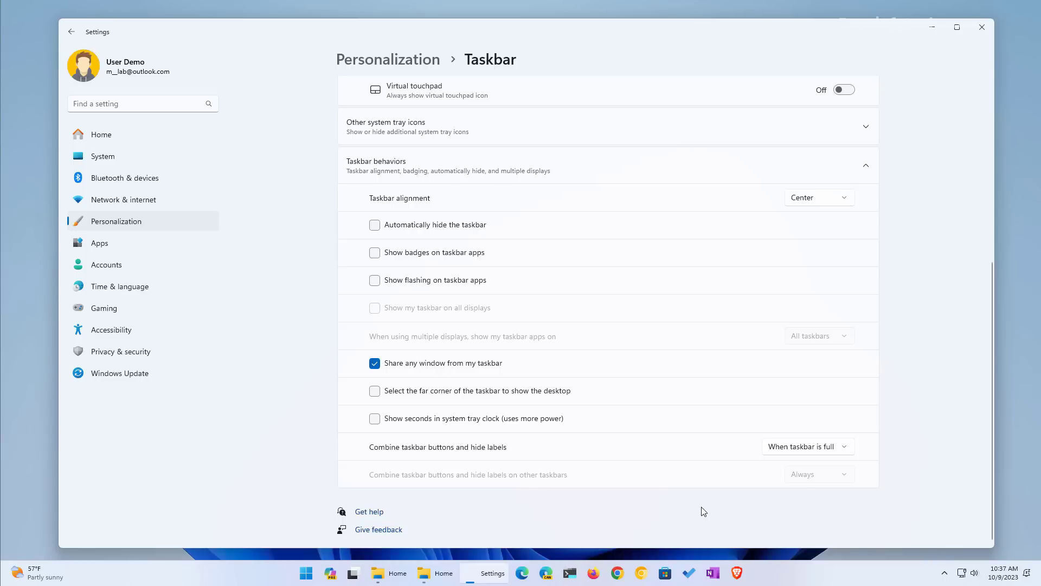
Set Combine taskbar buttons back to Always using the keyboard.
key("alt+Down")
key("Up")
key("Return")
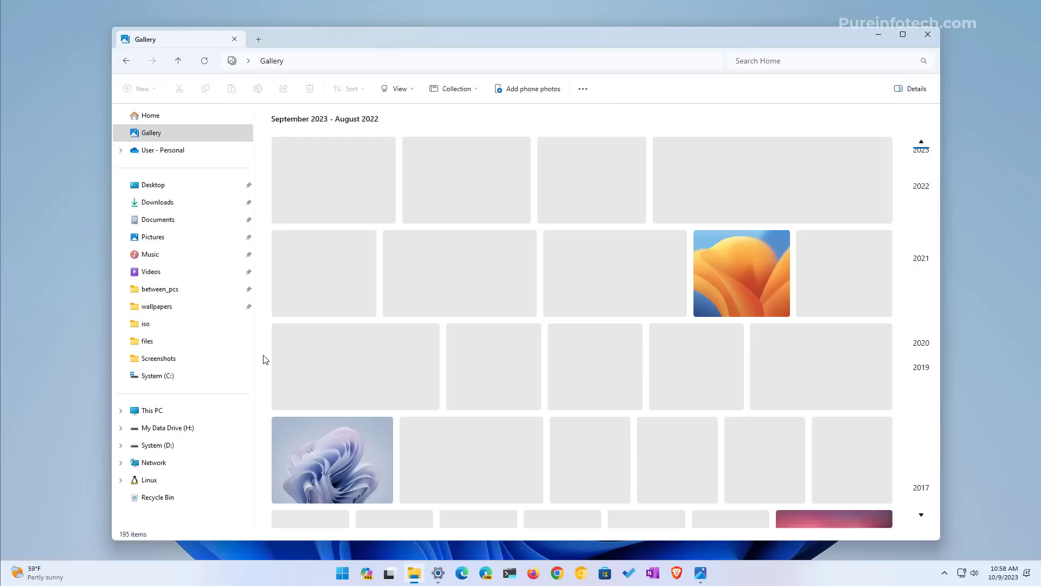
Review the Gallery's folder locations without changes, then jump to the 2022 photos.
left_click(476, 93)
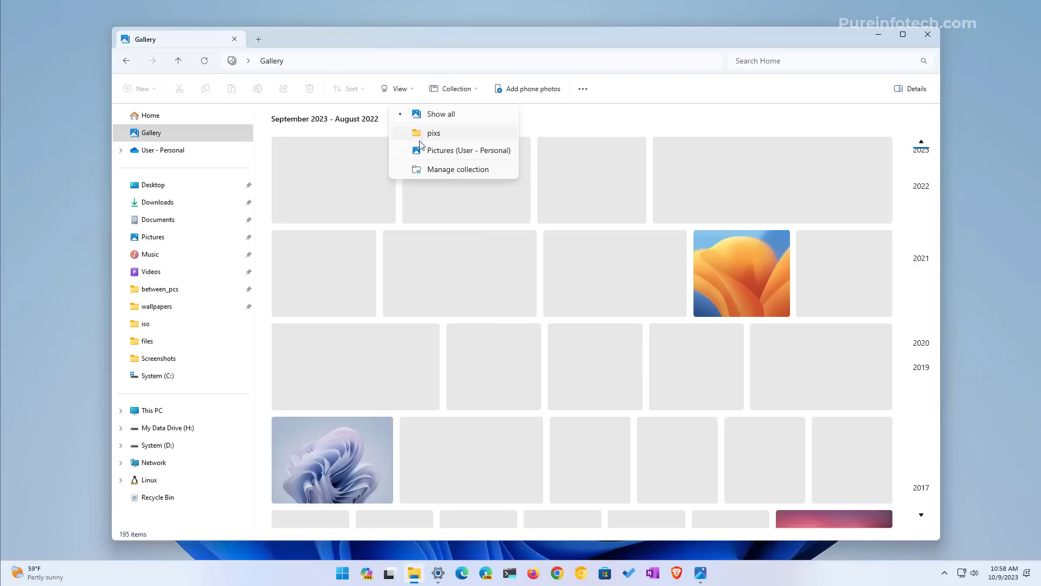
left_click(454, 169)
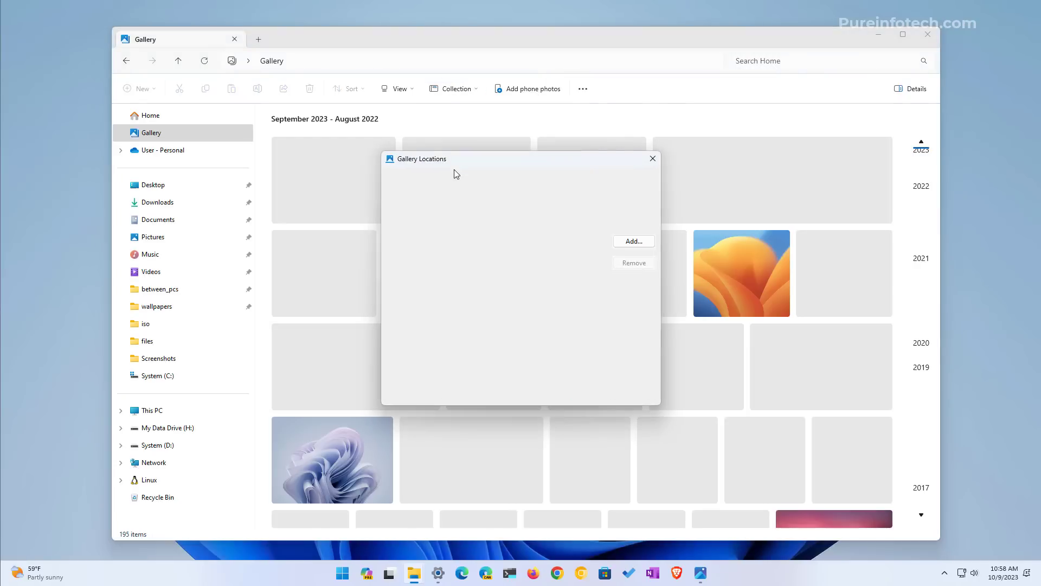
left_click_drag(497, 160, 457, 149)
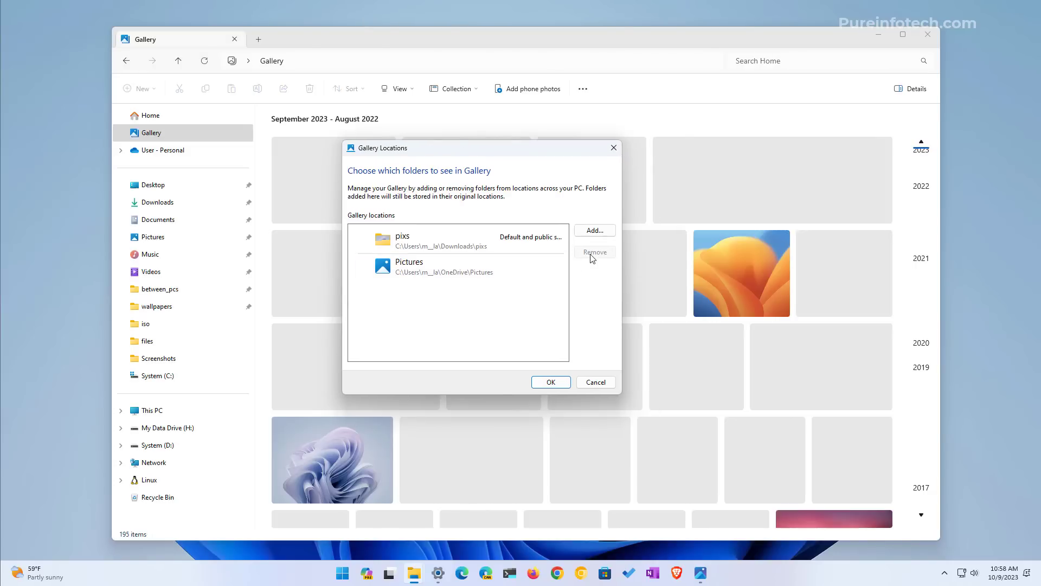
left_click(595, 382)
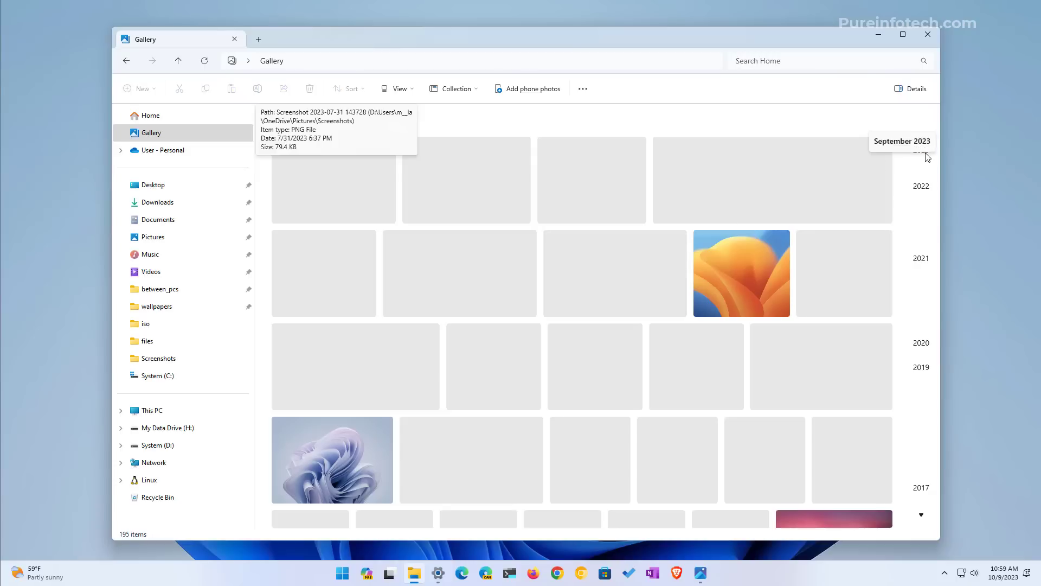
left_click(924, 169)
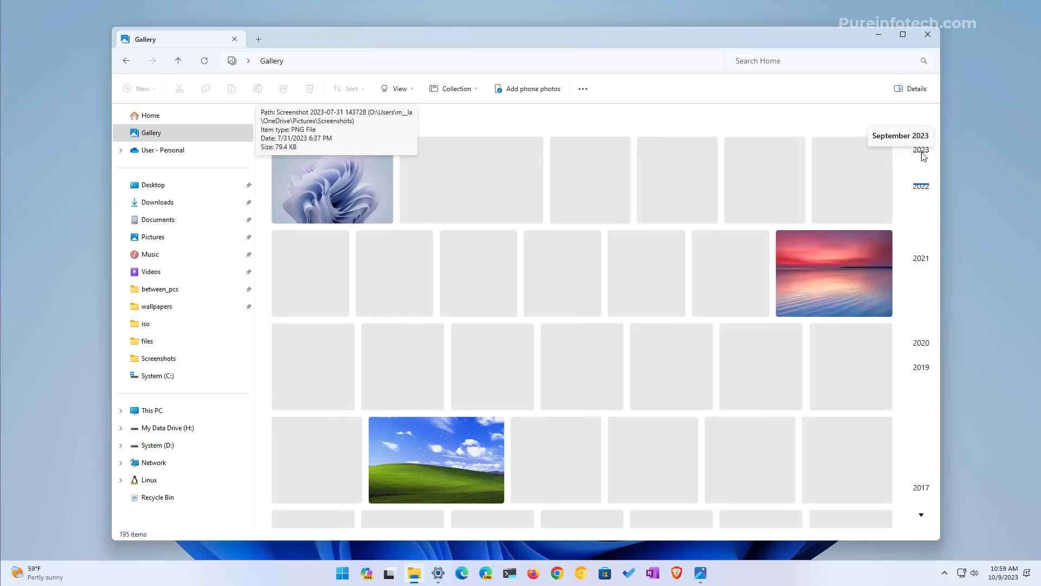
Return the Gallery to September 2023, detach the Videos tab, then merge it back beside Music.
left_click(924, 142)
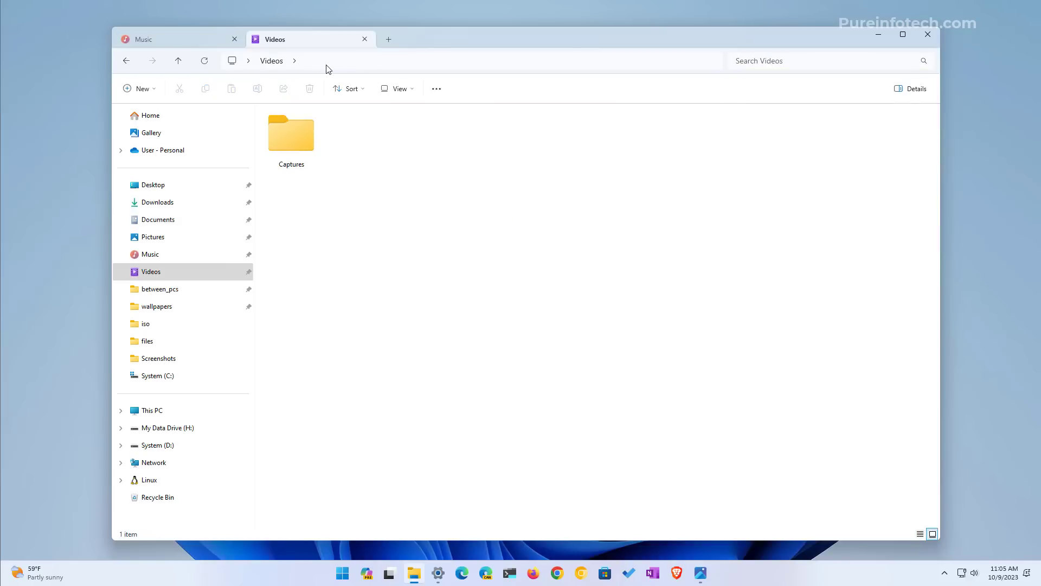
left_click_drag(275, 42, 61, 105)
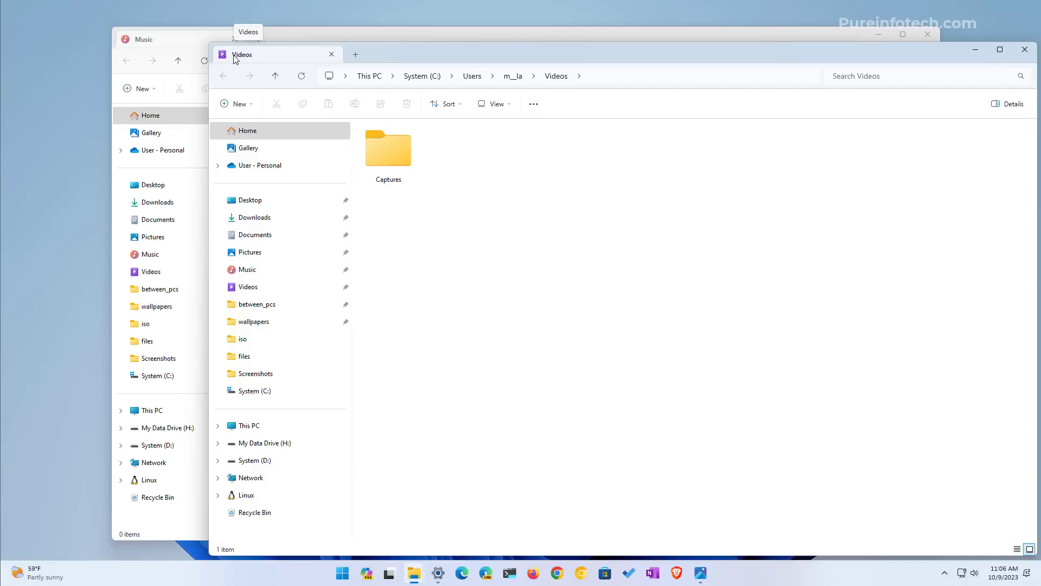
left_click_drag(232, 58, 131, 70)
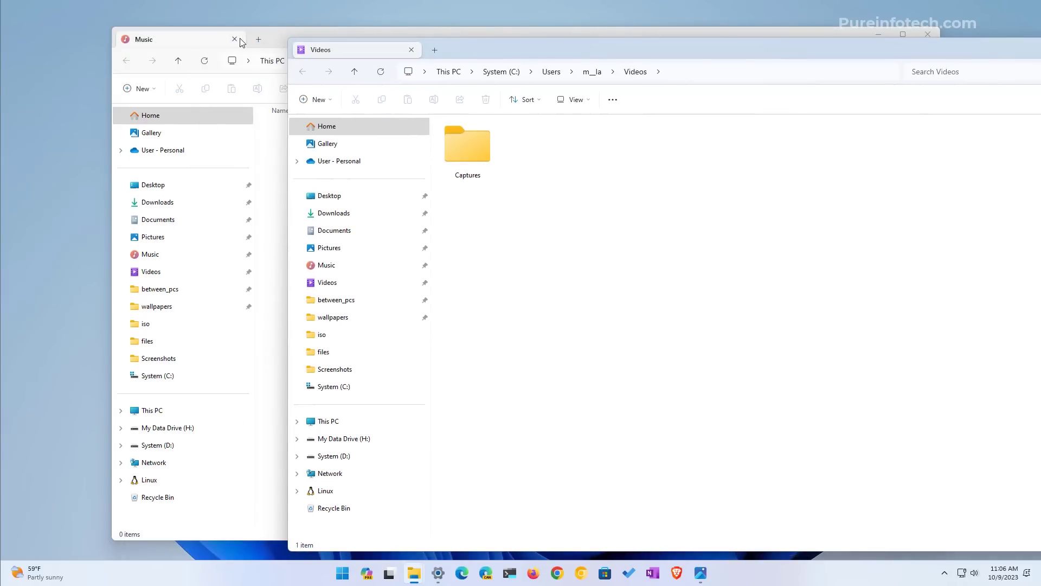
left_click_drag(240, 42, 233, 41)
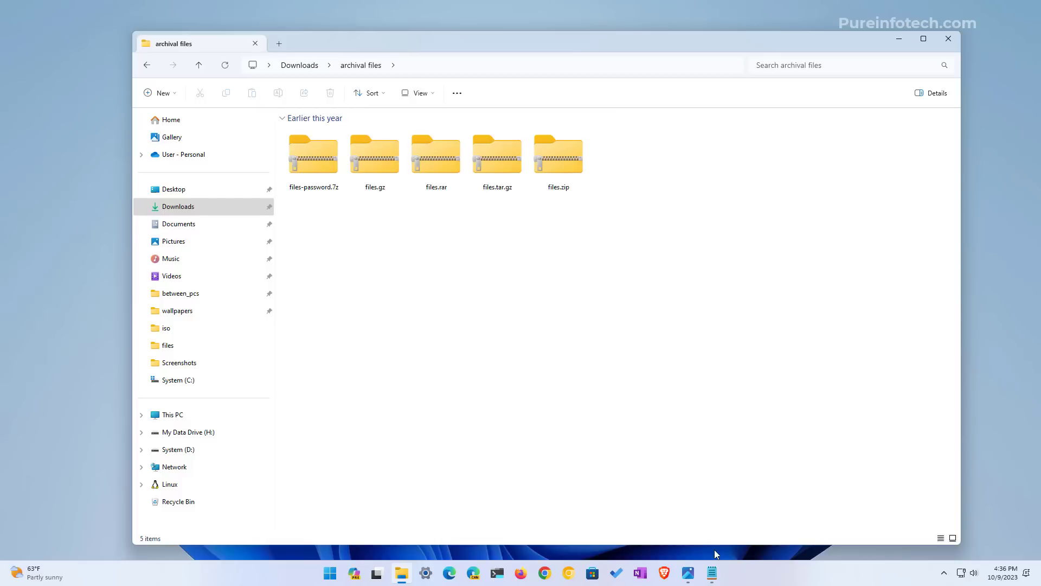
left_click(712, 573)
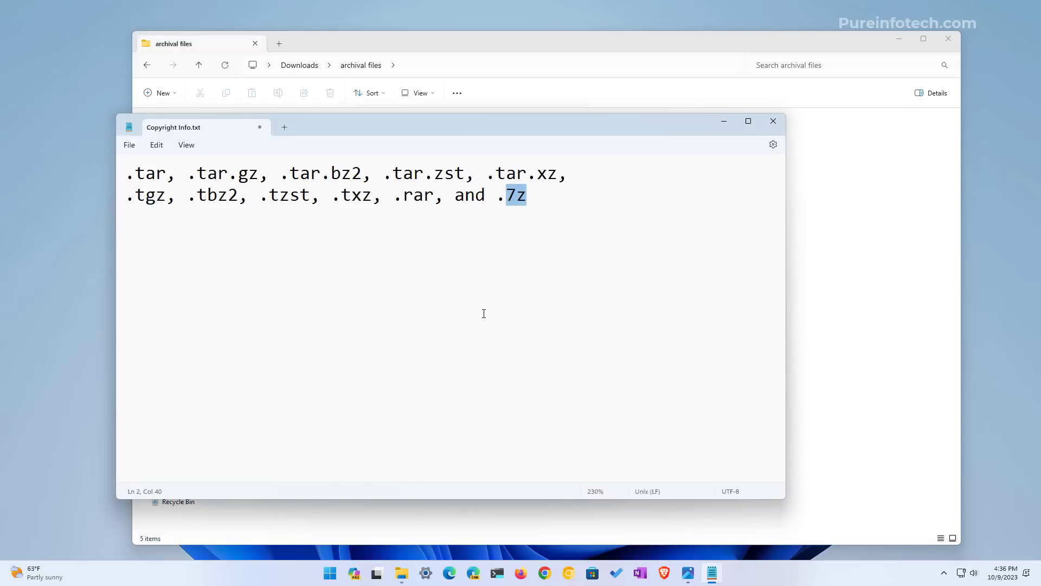
left_click_drag(166, 172, 134, 173)
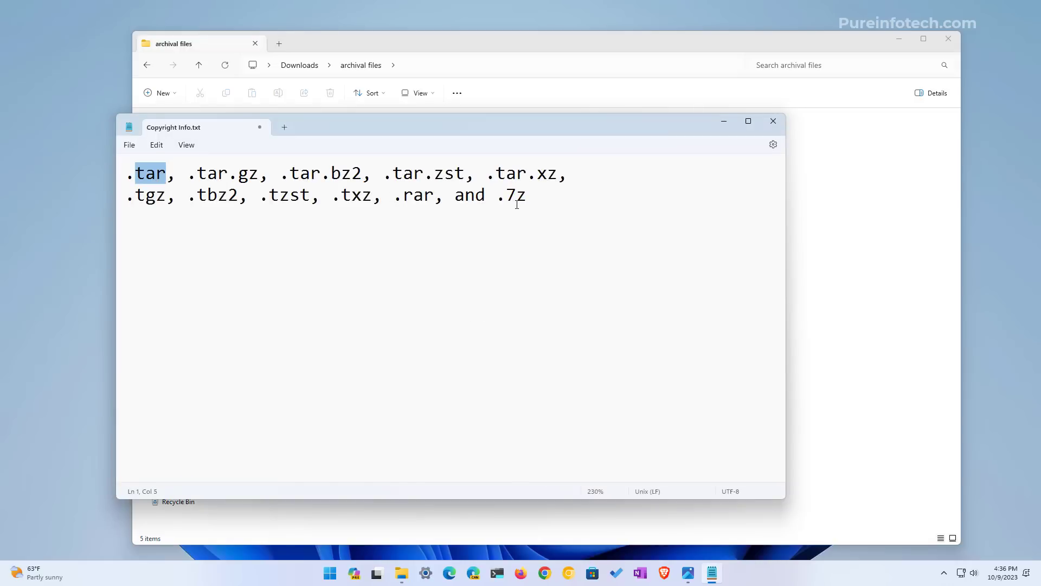
left_click_drag(508, 194, 563, 193)
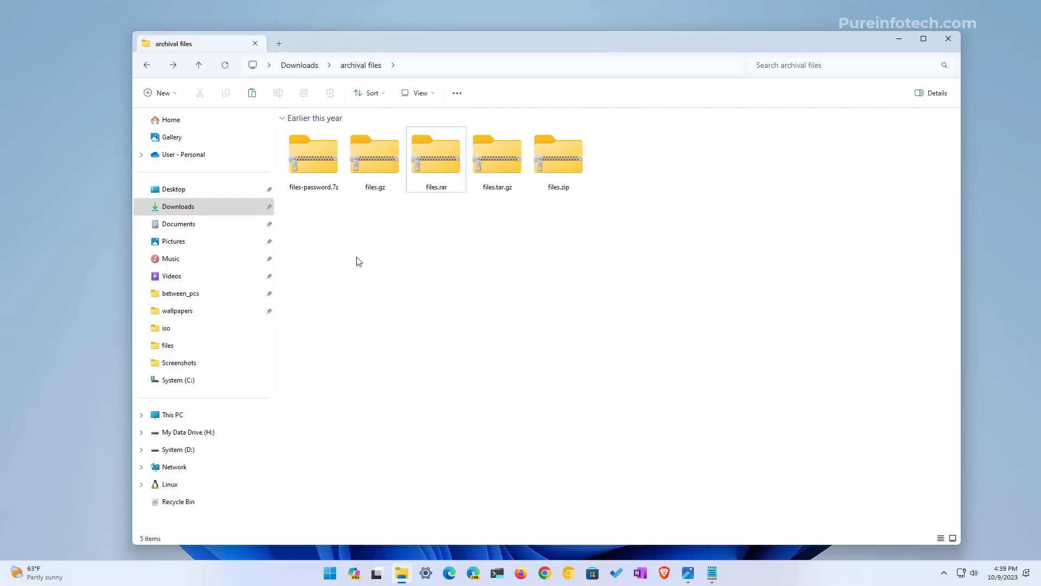
left_click(431, 164)
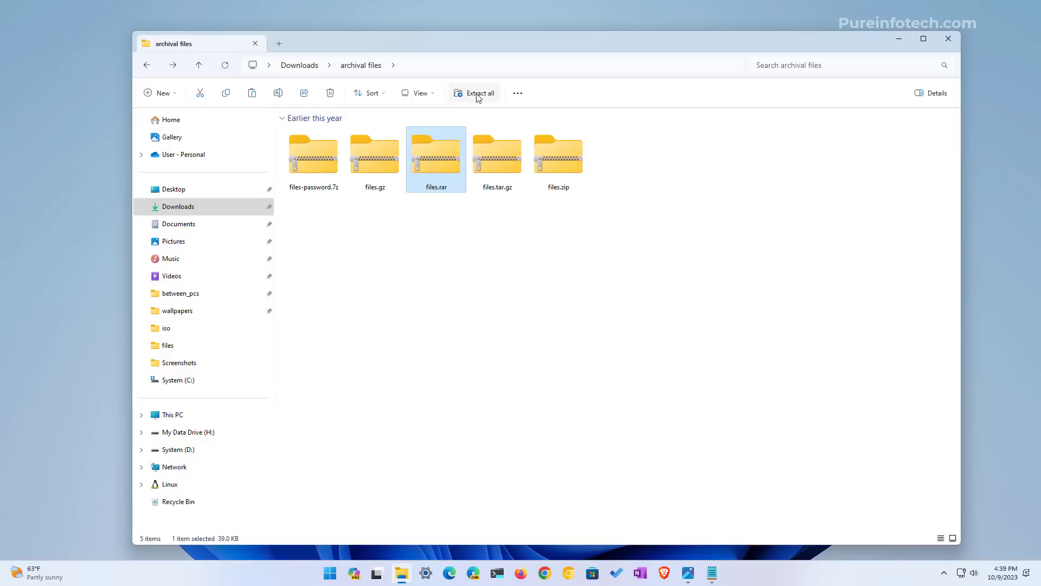
left_click(479, 93)
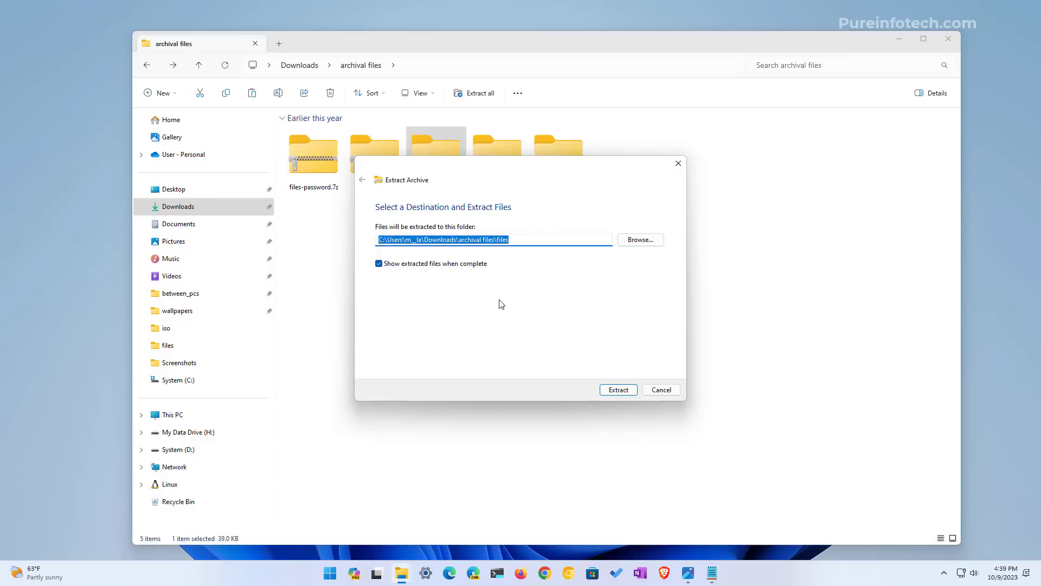
left_click(542, 239)
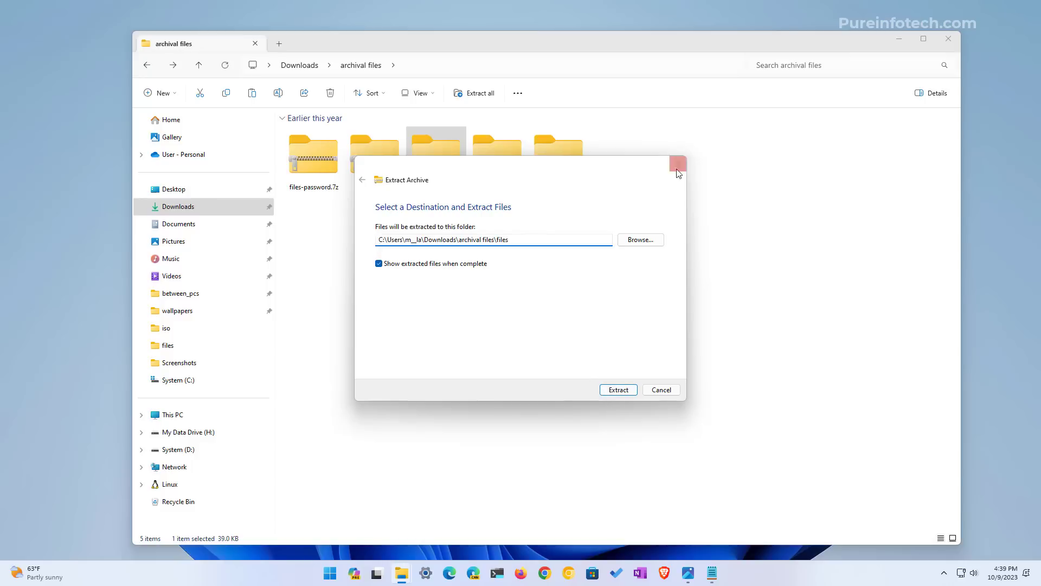
key("Return")
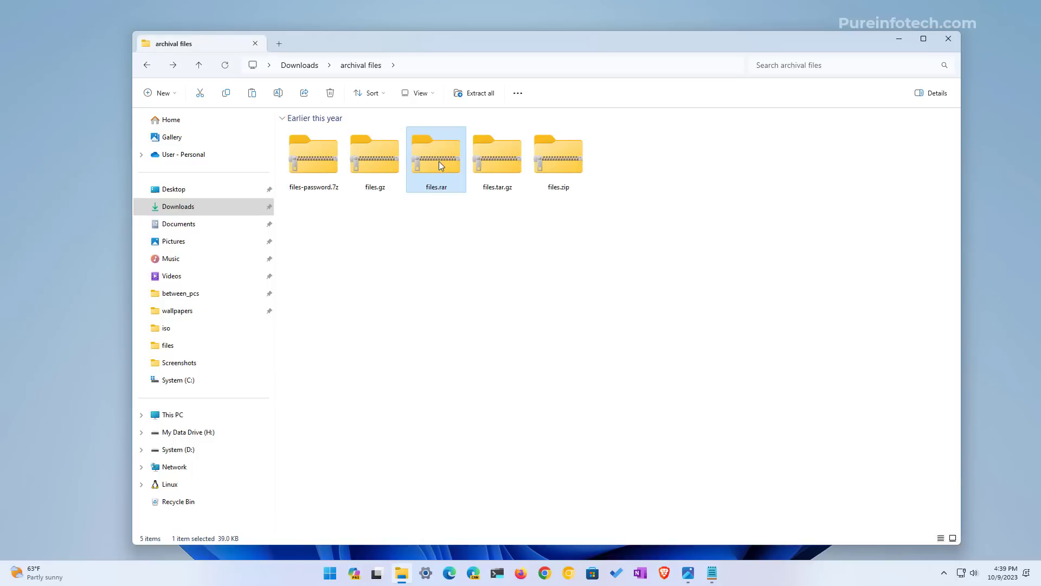
Open files.rar and show the context menu for its etc folder.
double_click(439, 163)
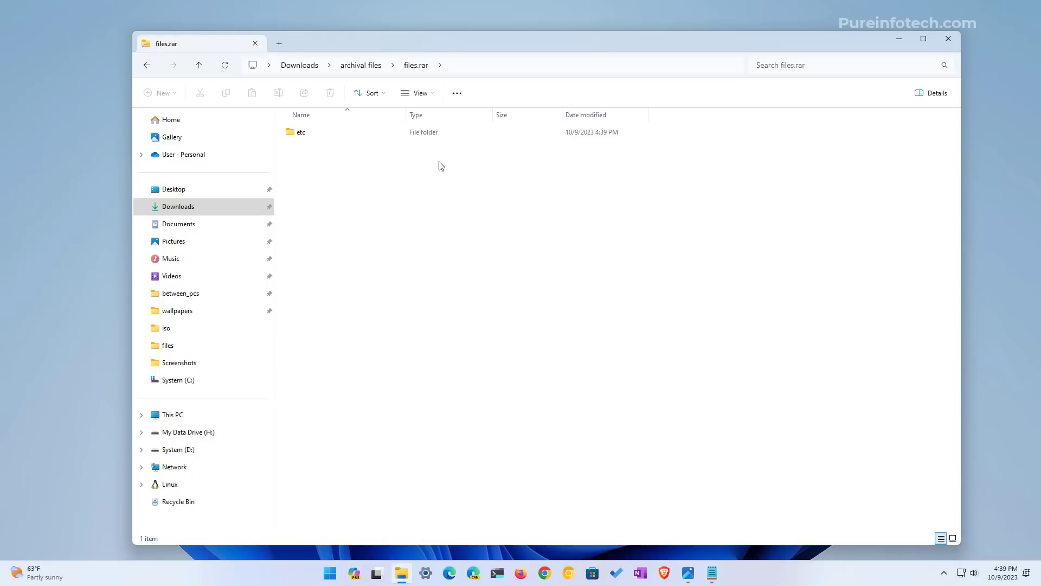
right_click(308, 138)
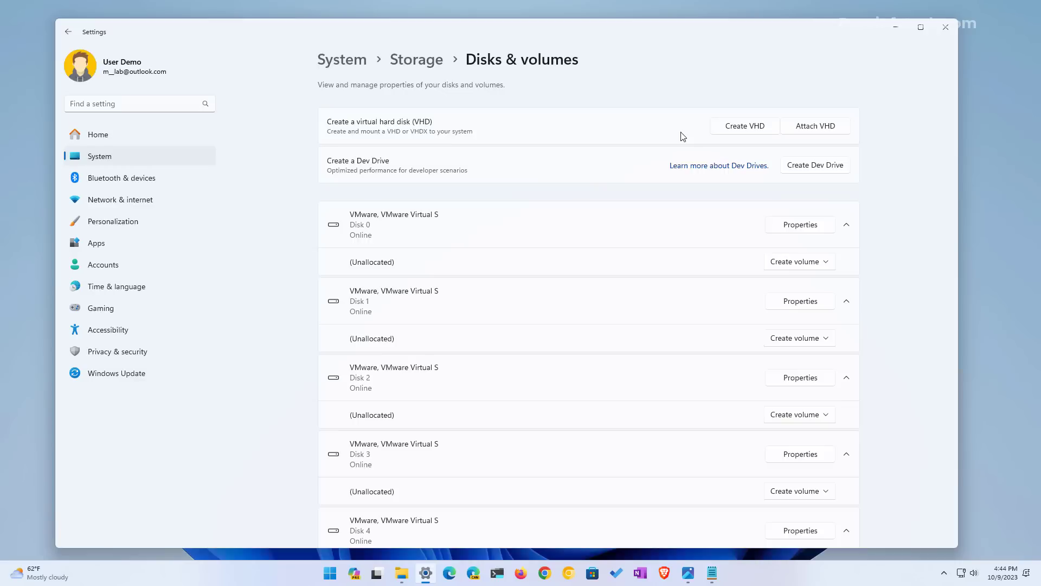
left_click(802, 128)
key("Escape")
Start a new virtual hard disk named MyVHDX with a size of 10 GB.
left_click(742, 130)
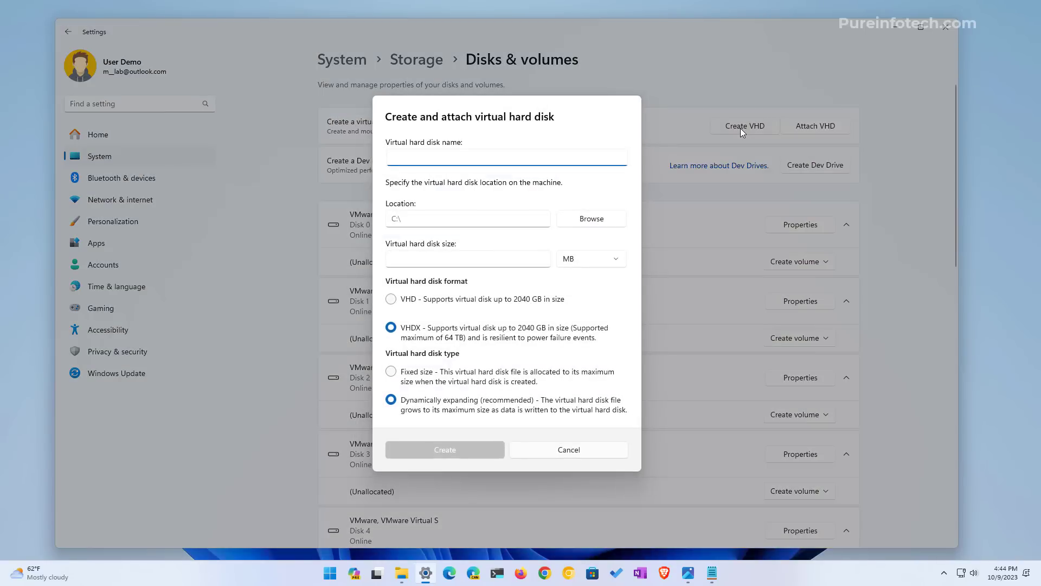
type("MyVHDX")
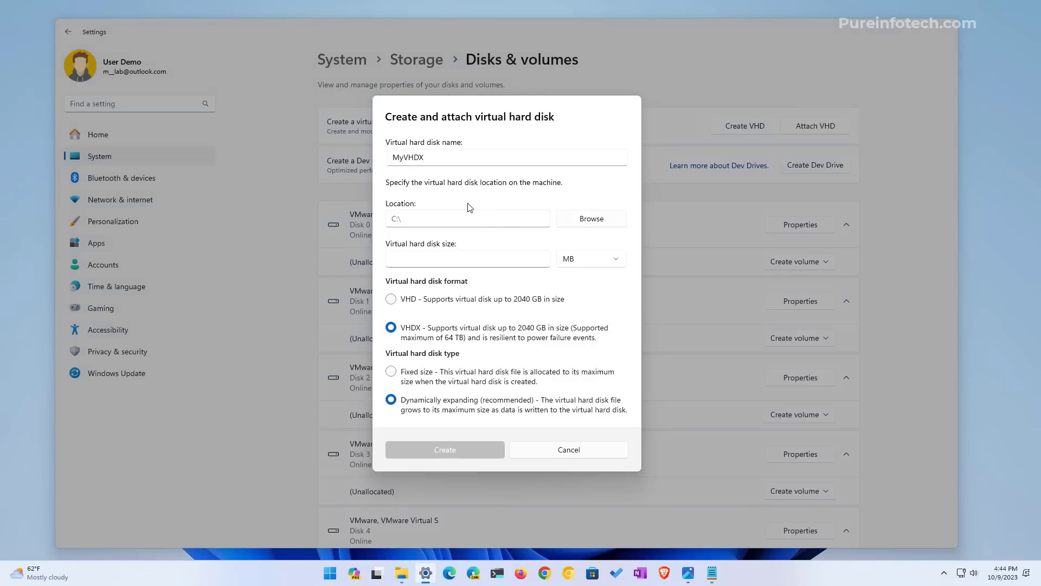
left_click(424, 260)
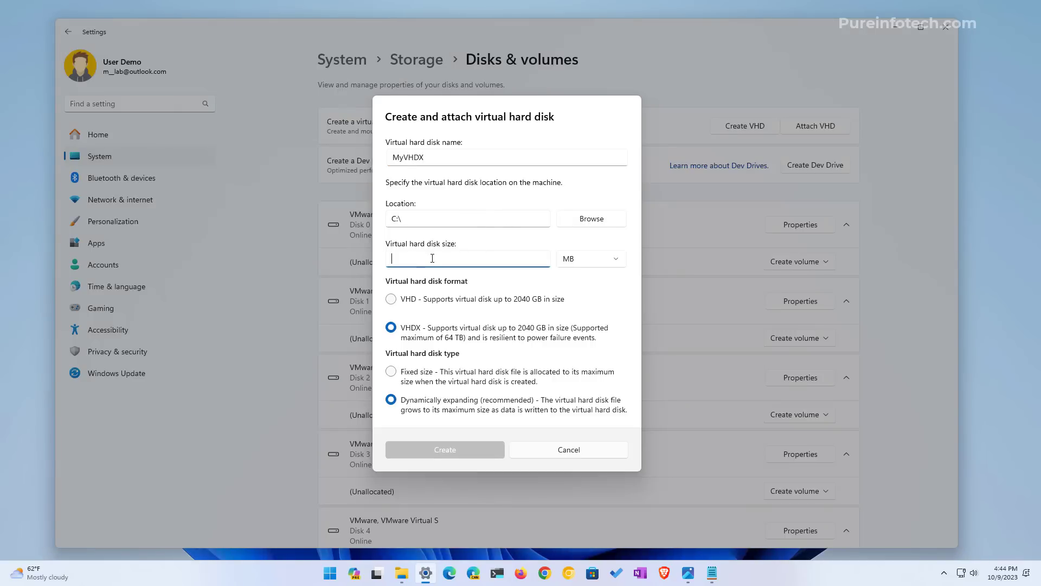
type("10")
left_click(575, 258)
left_click(574, 279)
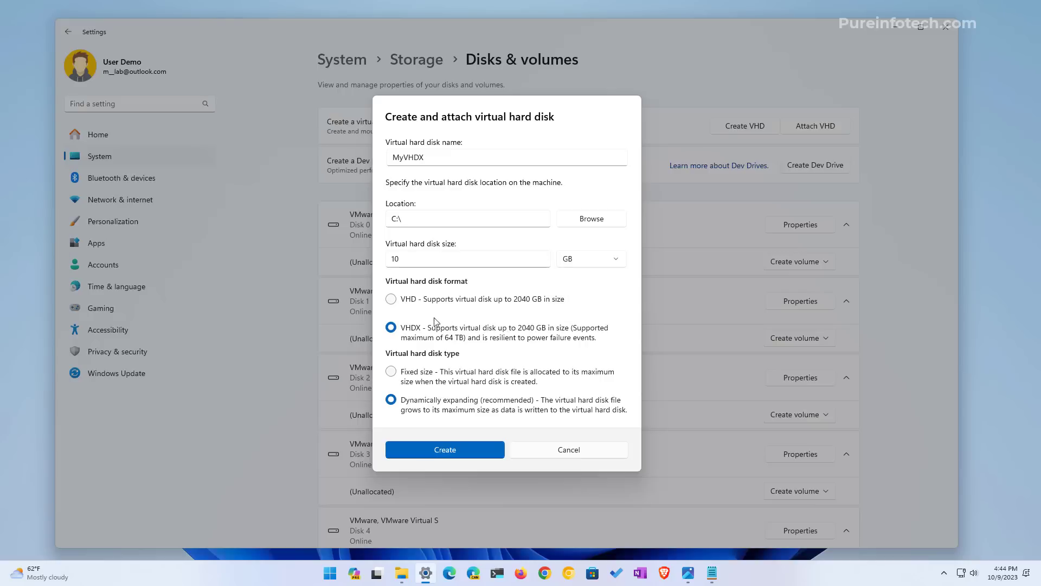
Create the disk, initialize it with GPT, and label the new volume My VHDX.
left_click(450, 451)
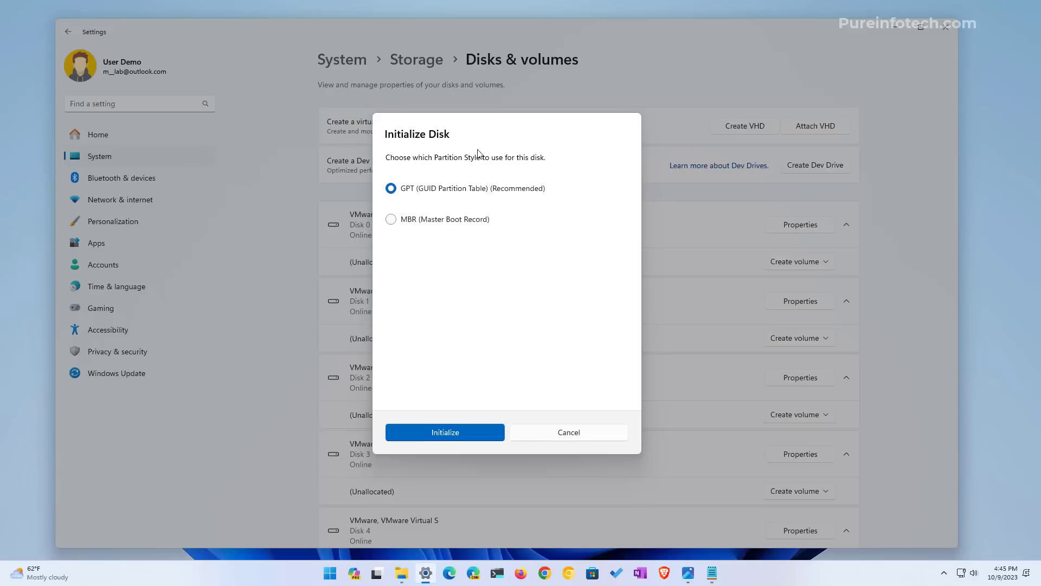
left_click(464, 425)
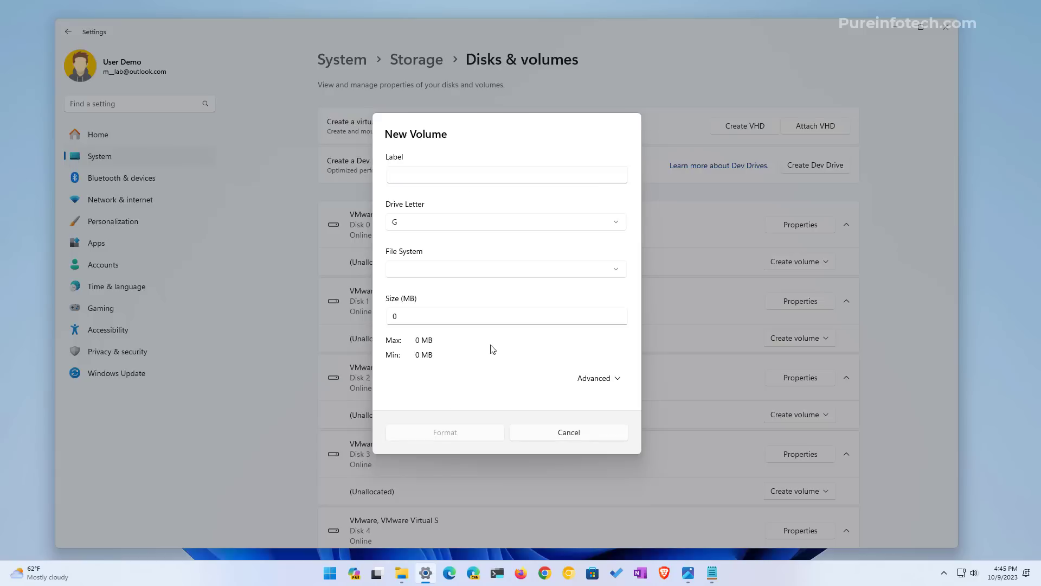
left_click(442, 175)
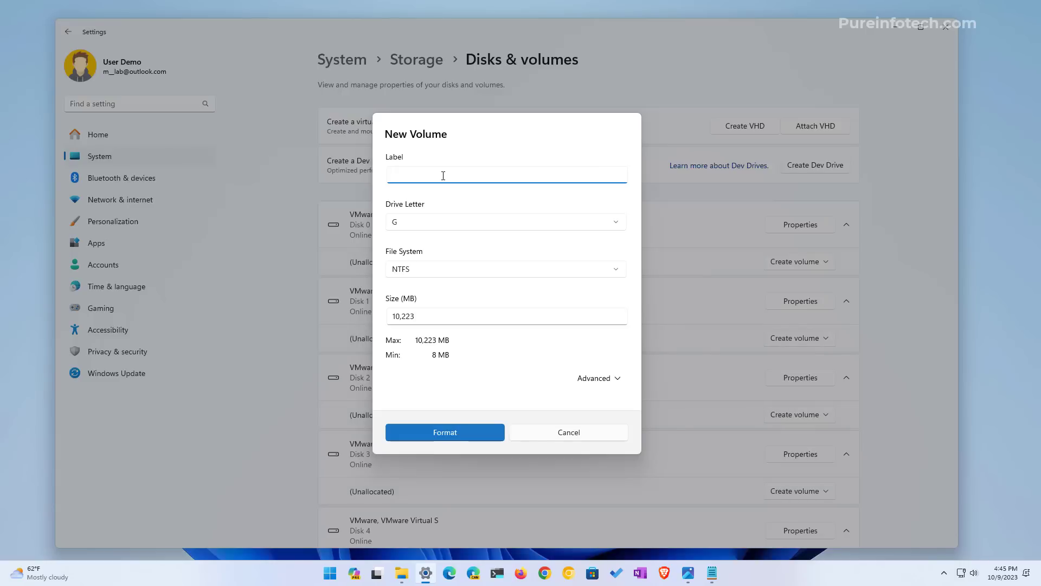
type("My VHDX")
left_click(612, 381)
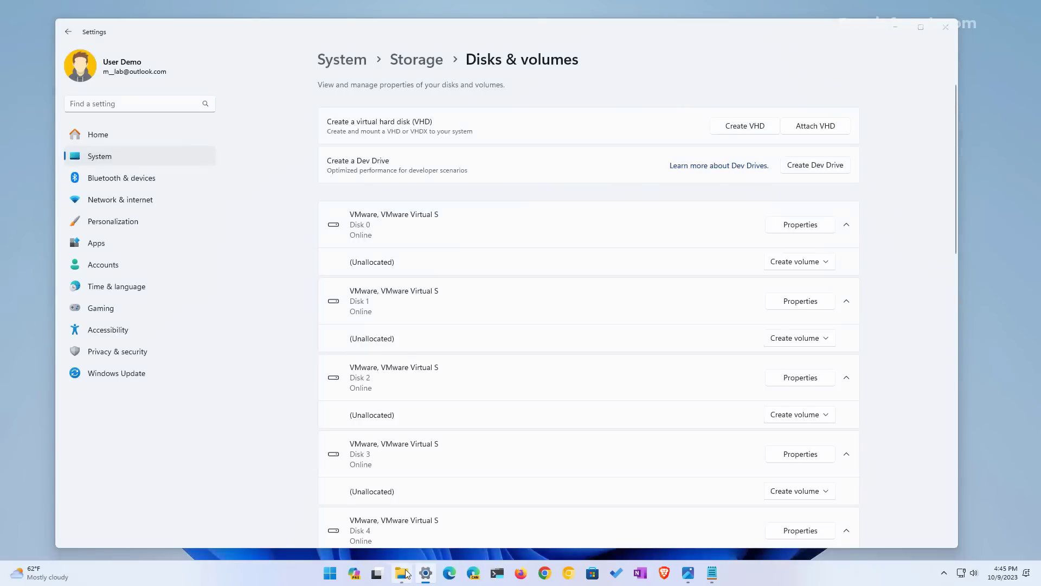
Bring File Explorer forward and view This PC's drives, including My VHDX (G:).
left_click(402, 573)
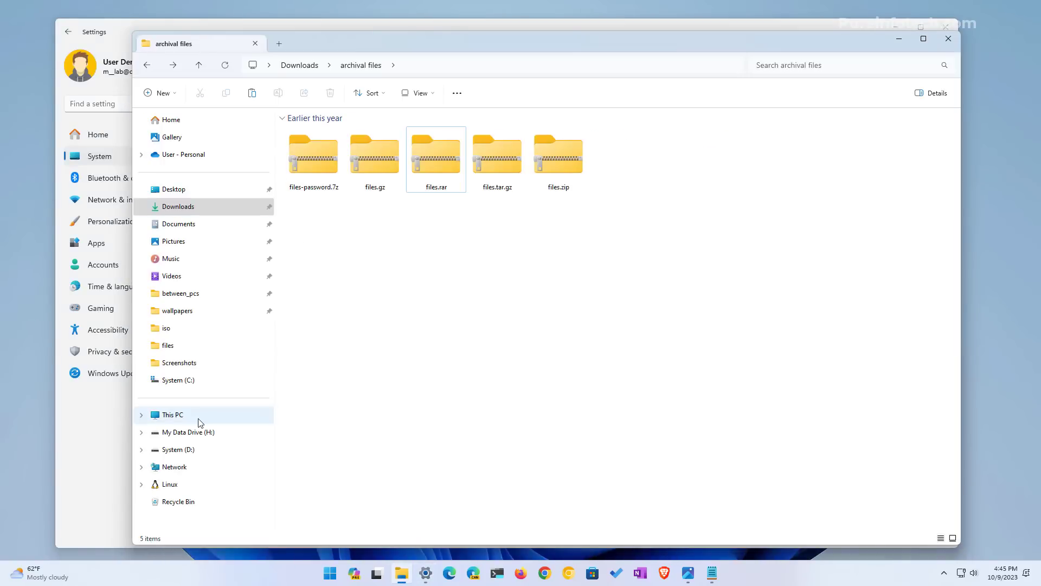
left_click(172, 415)
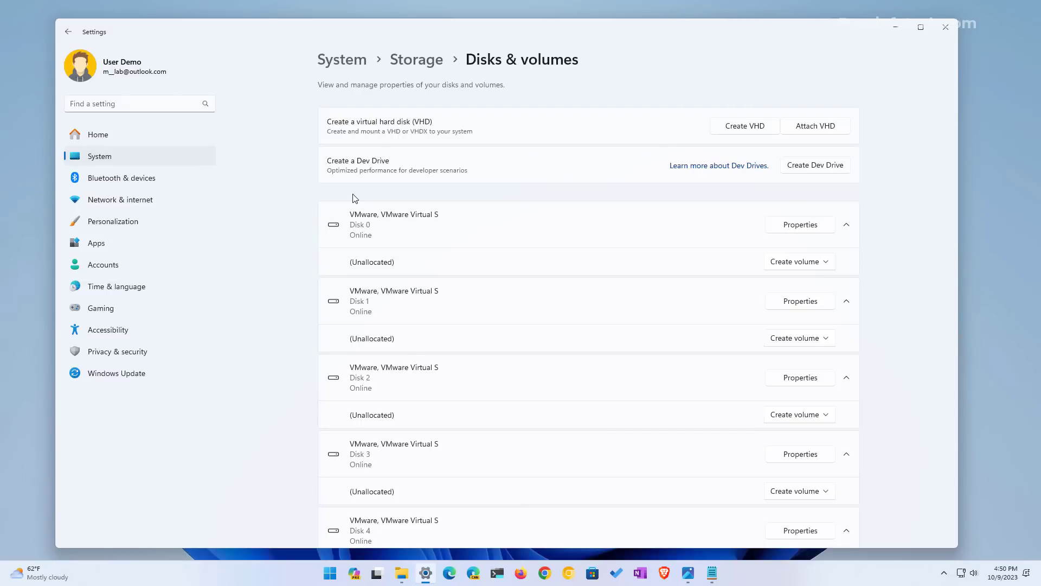
Start a new Dev Drive built on a new virtual hard disk.
left_click(812, 168)
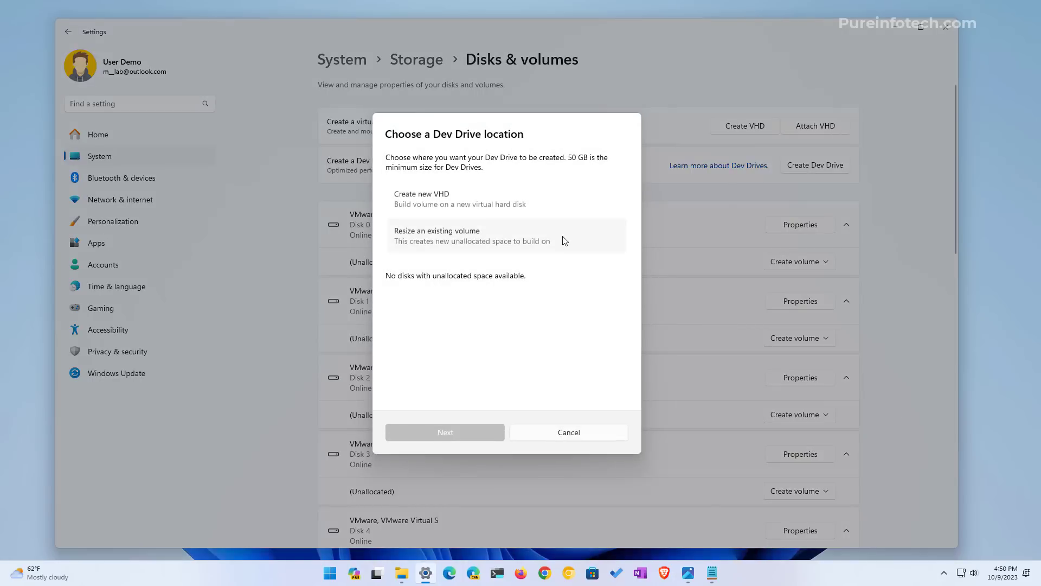
left_click(549, 211)
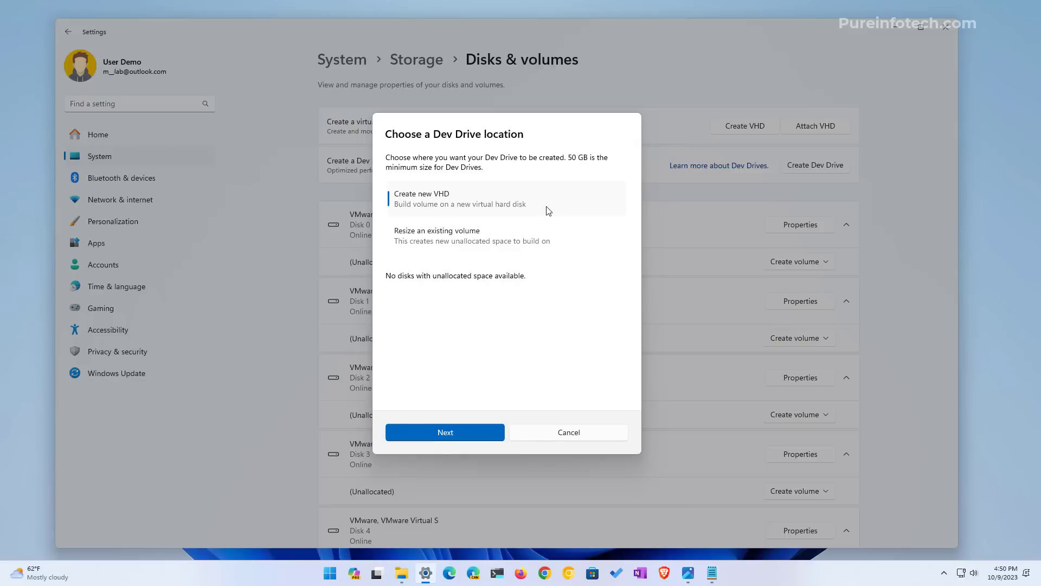
left_click(460, 435)
Create a 50 GB virtual disk named 'My Dev Drive' at c:\ and initialize it with GPT.
left_click(416, 268)
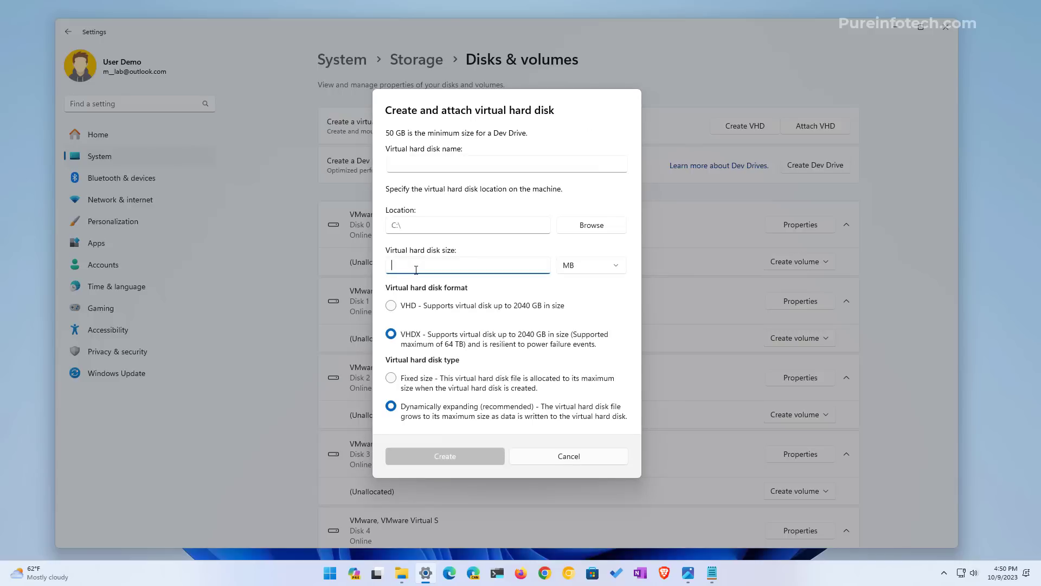
type("50")
left_click(591, 265)
left_click(586, 285)
left_click(456, 228)
type("c:\\")
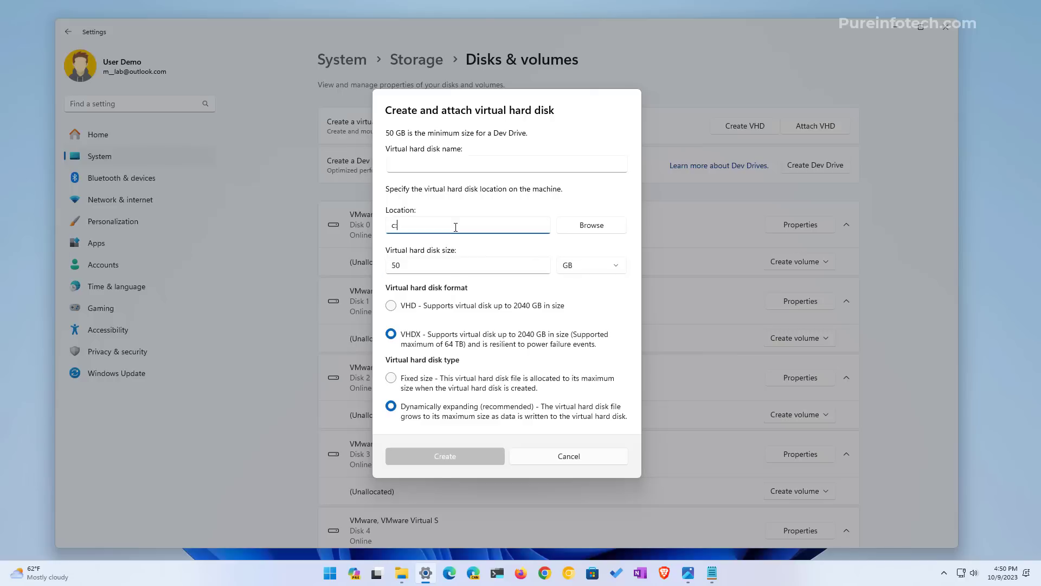
left_click(432, 158)
type("My Dev Drive")
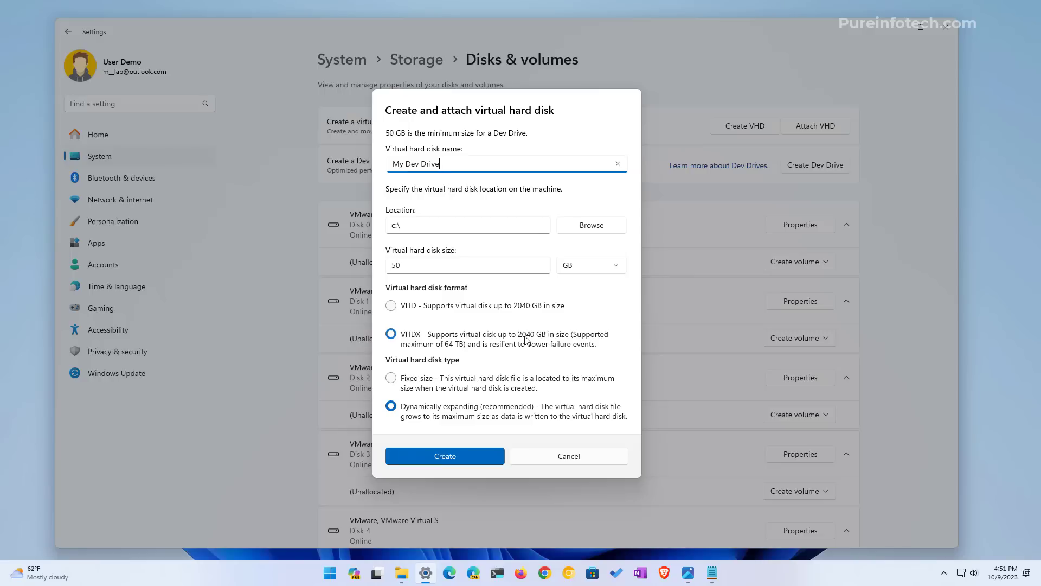
left_click(417, 458)
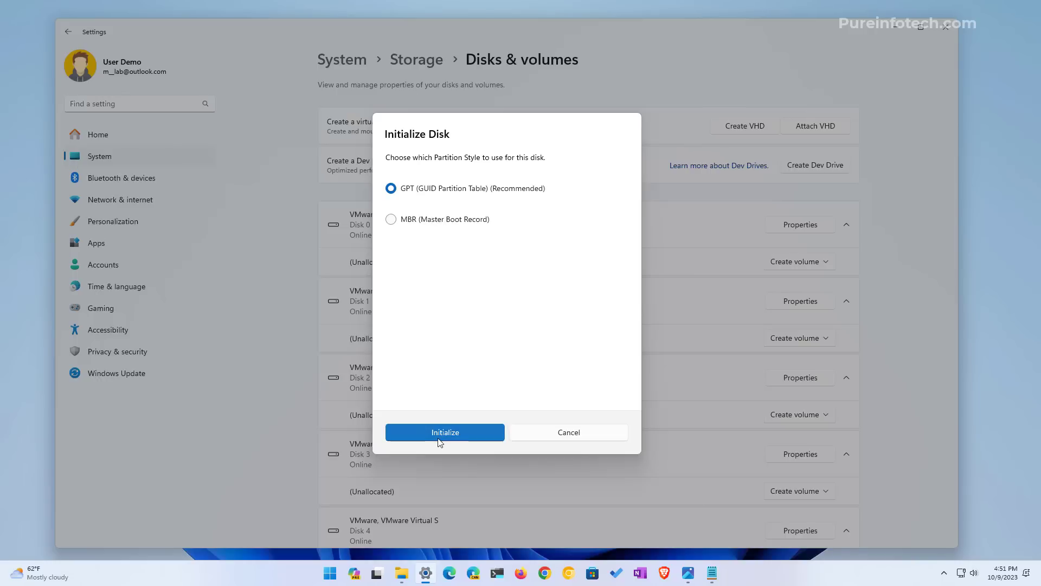
left_click(452, 432)
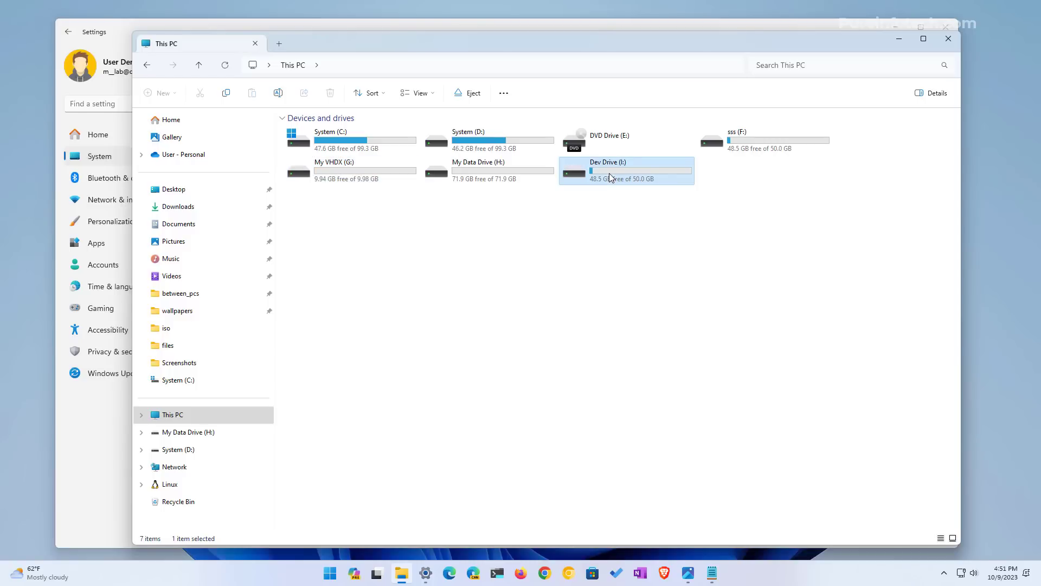
Confirm Dev Drive (I:) is ReFS in its properties, then open Windows Security's virus protection settings.
right_click(609, 174)
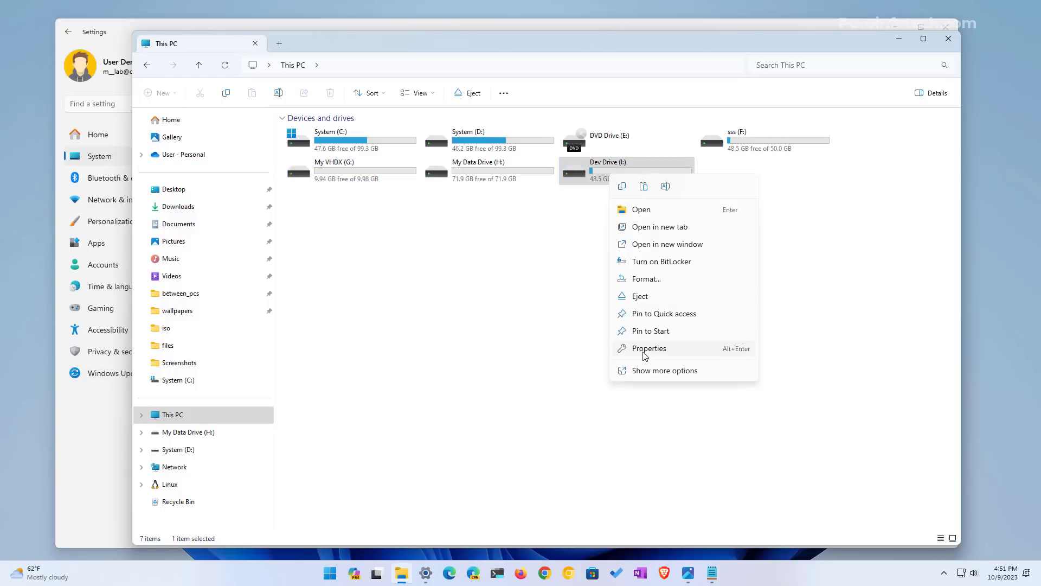
left_click(623, 340)
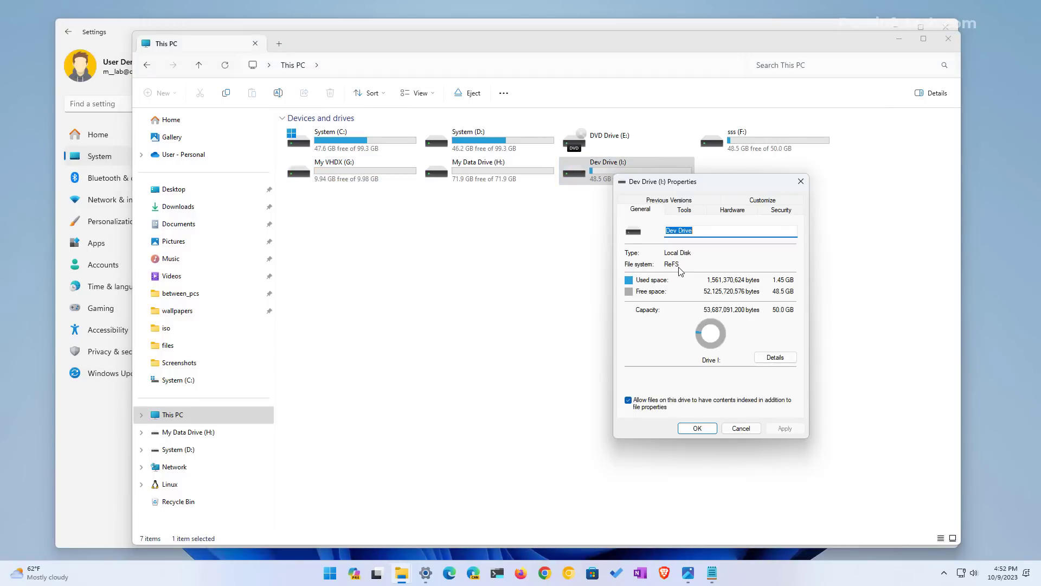
key("super")
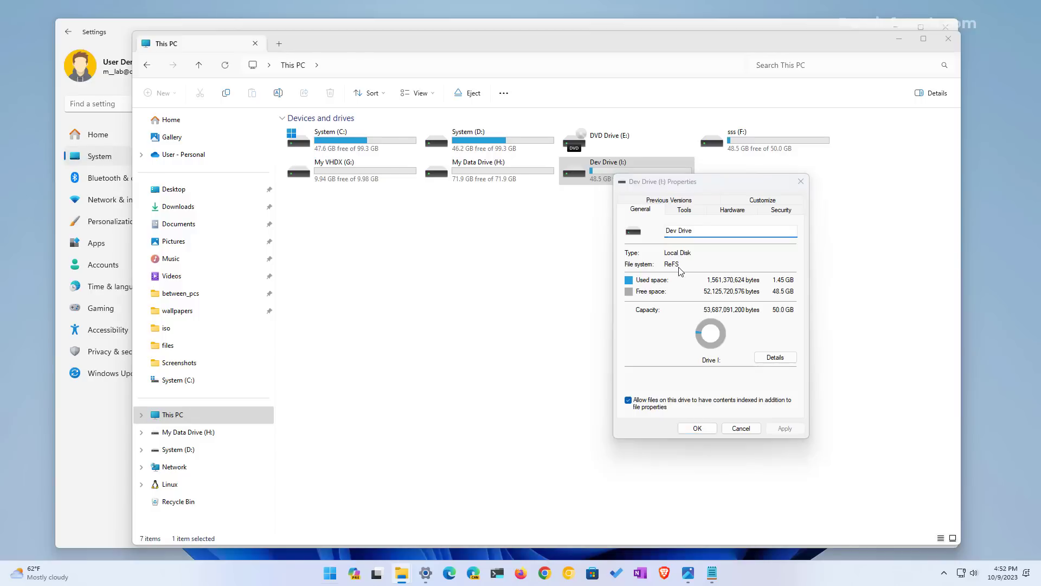
type("secur")
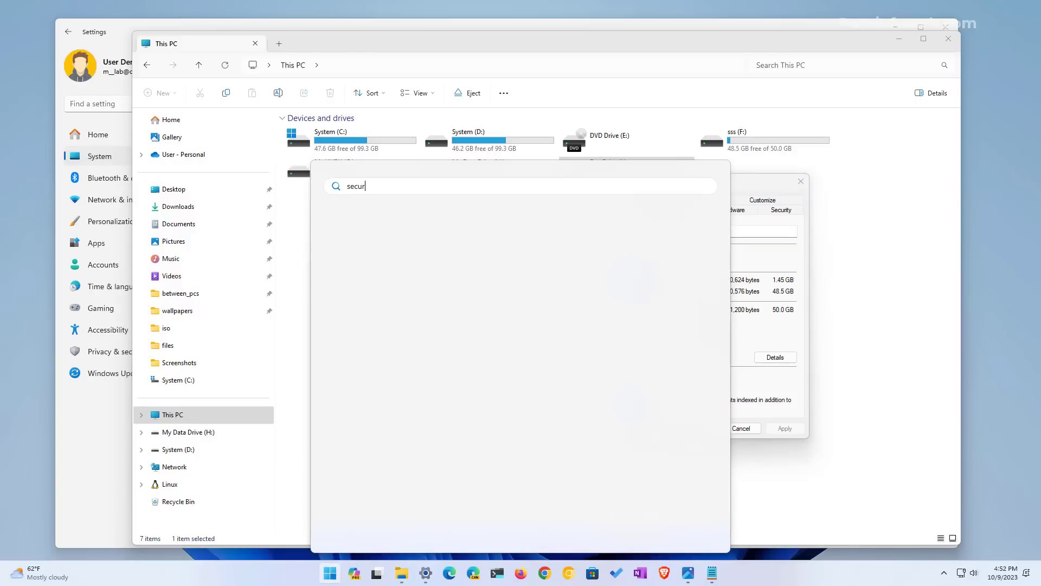
left_click(406, 270)
left_click(239, 333)
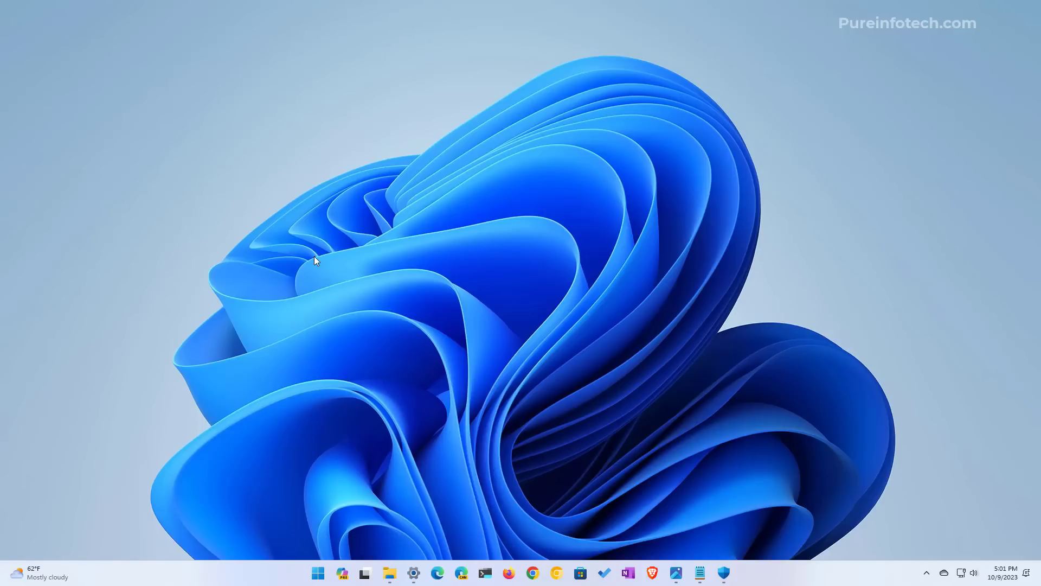
Launch the Windows Backup app from Start.
key("super")
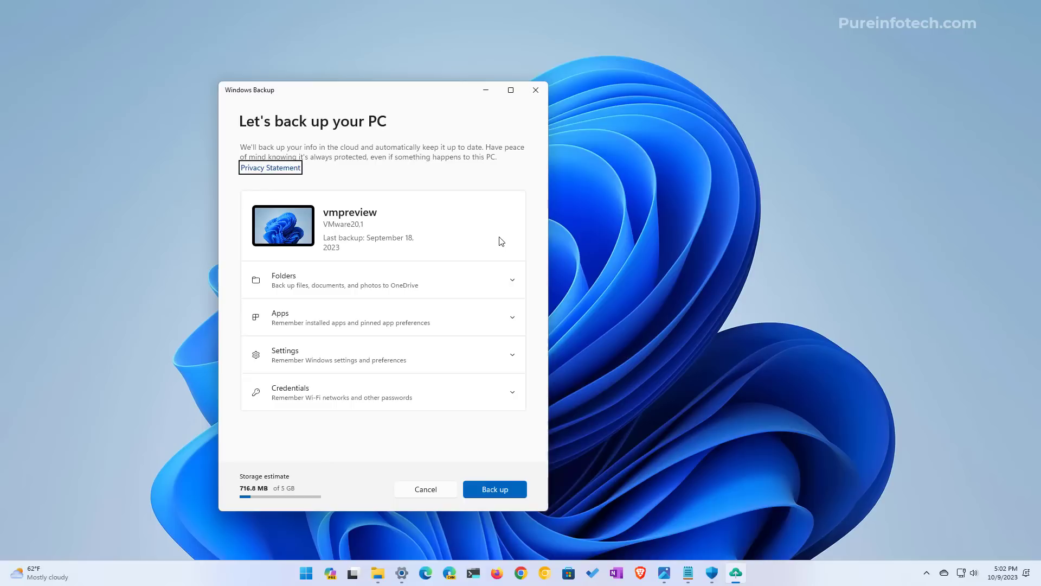
left_click(404, 573)
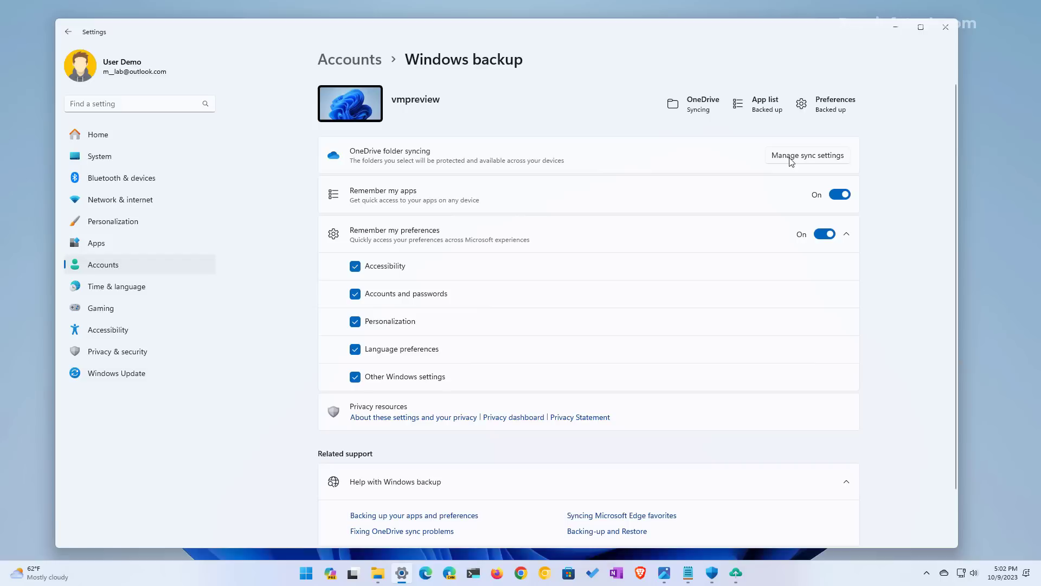
left_click(792, 160)
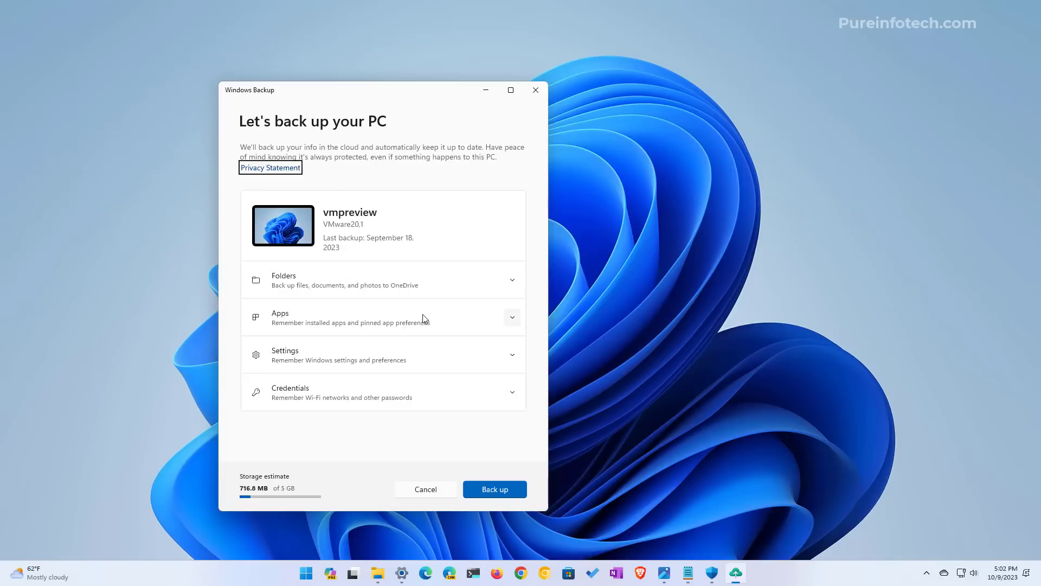
Expand the Apps and Settings sections in Windows Backup to see what each covers.
left_click(513, 318)
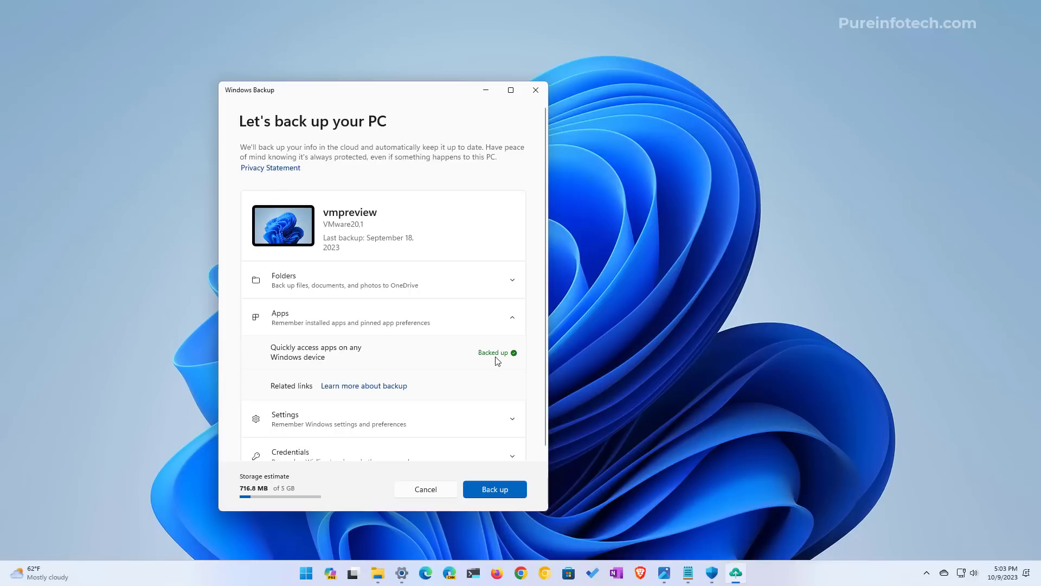
left_click(453, 422)
scroll(453, 380, "down", 3)
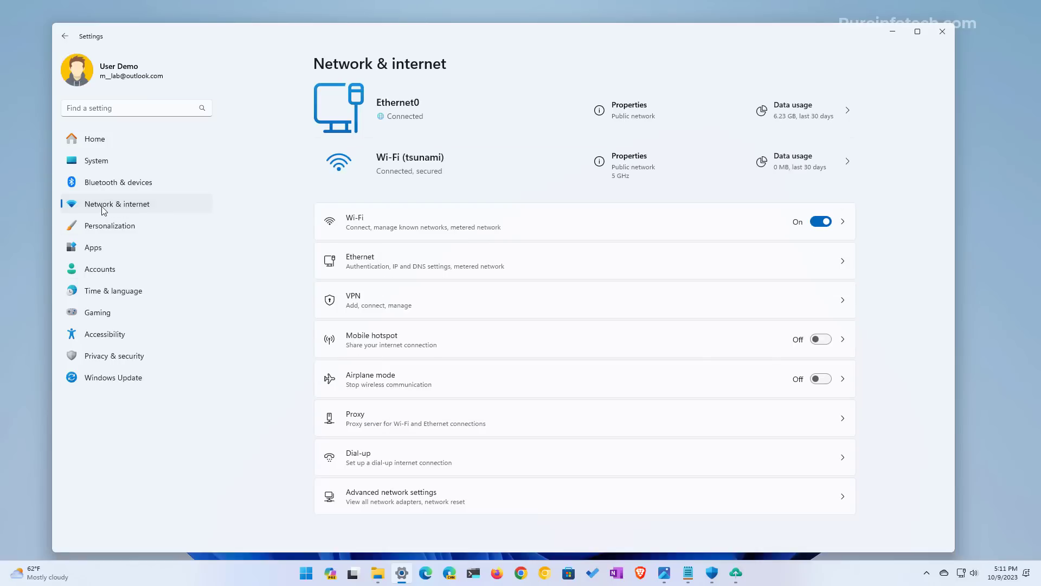
Show the tsunami network's Wi-Fi security key from Wi-Fi's Manage known networks list.
left_click(379, 224)
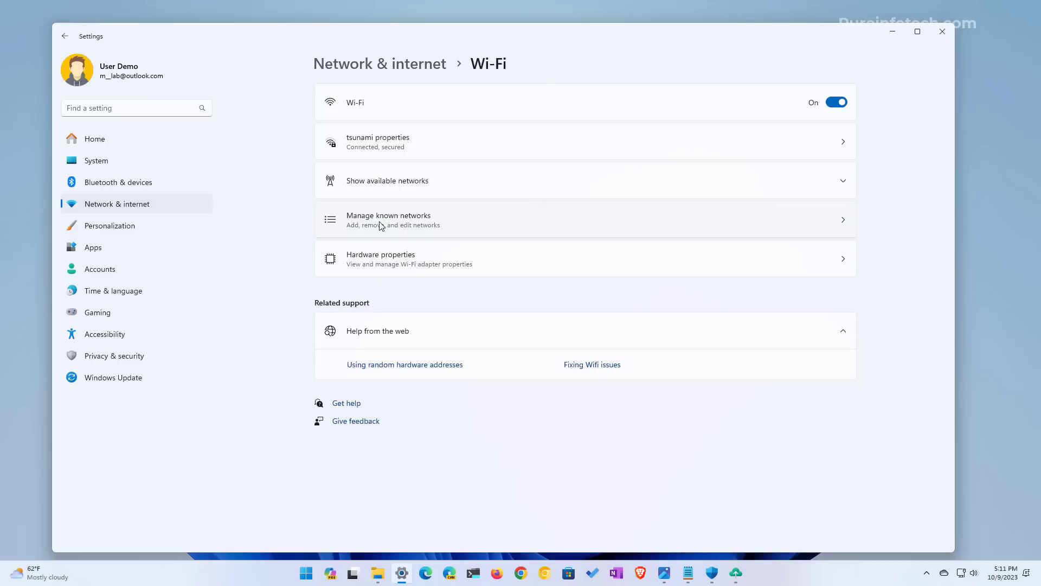
left_click(381, 225)
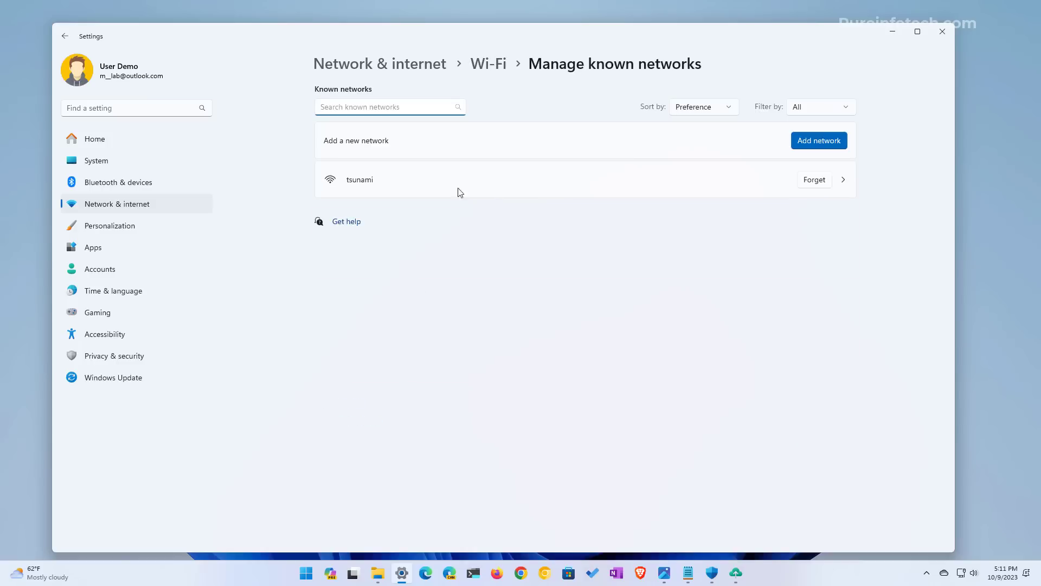
left_click(461, 185)
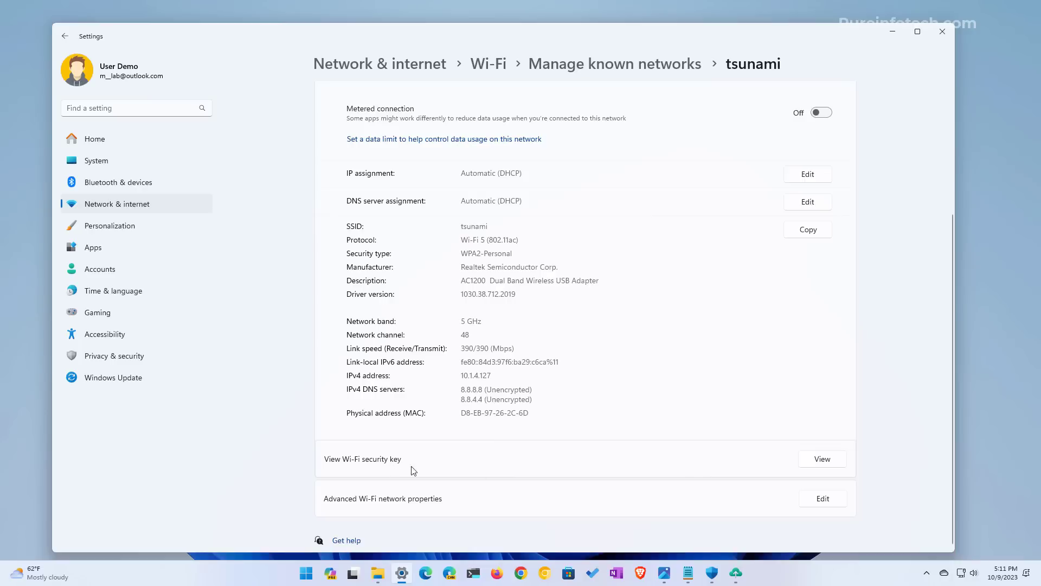
left_click(819, 462)
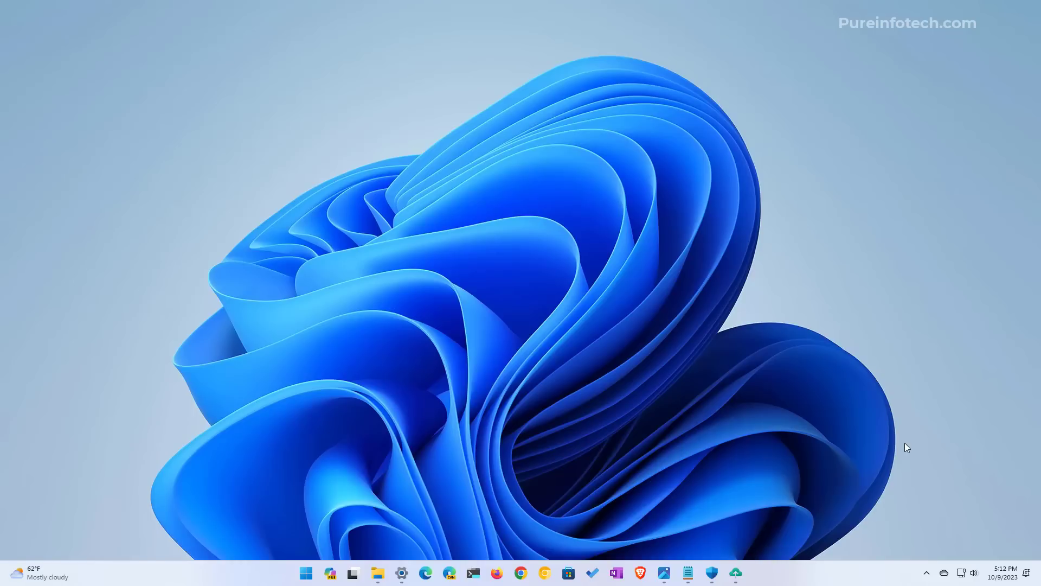
Drag the second app's slider in the Quick Settings volume mixer down to about 58.
left_click(975, 575)
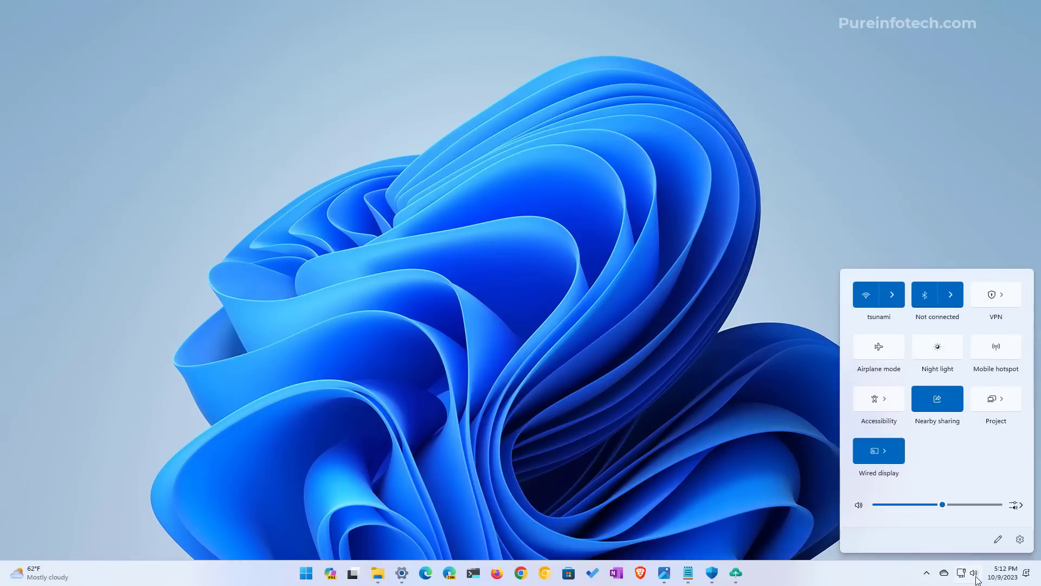
left_click(1017, 504)
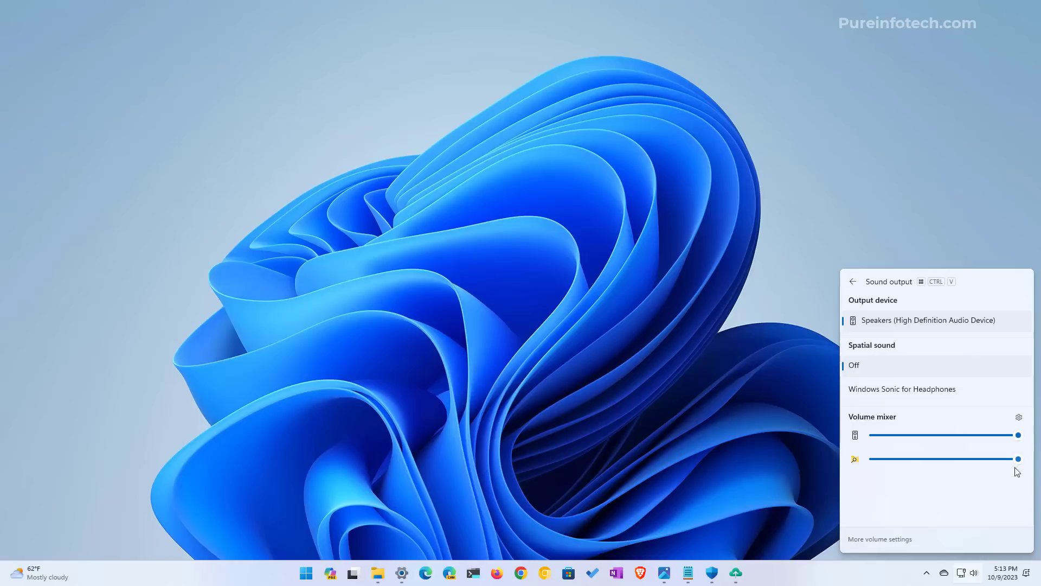
left_click_drag(1019, 459, 957, 438)
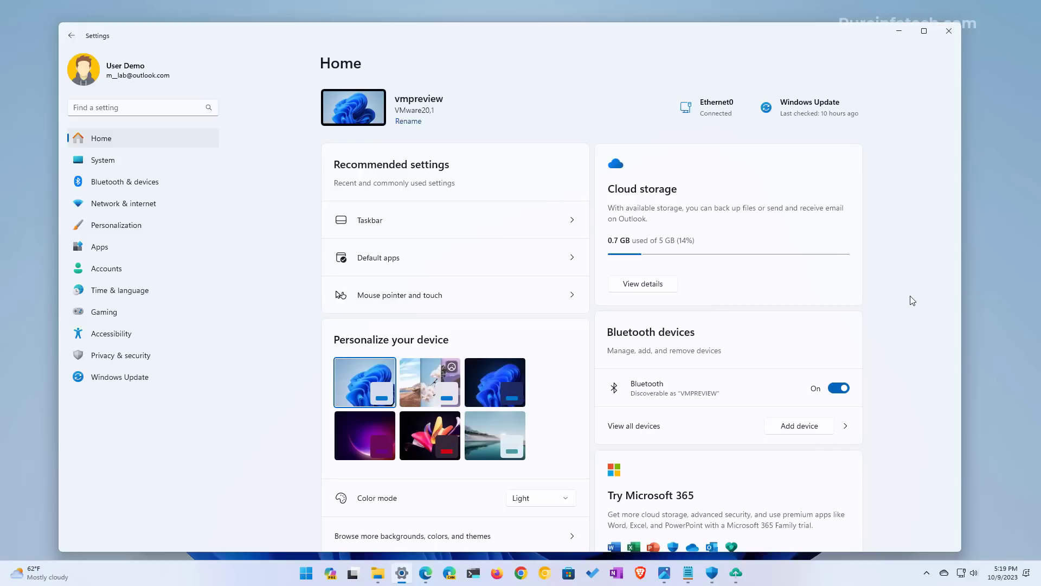
scroll(913, 300, "down", 3)
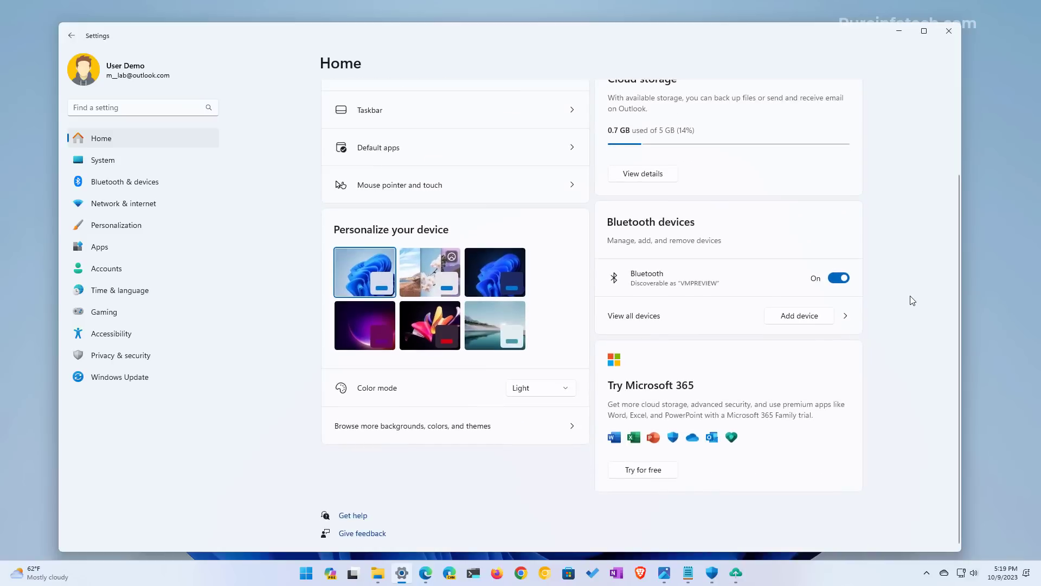
scroll(913, 300, "up", 3)
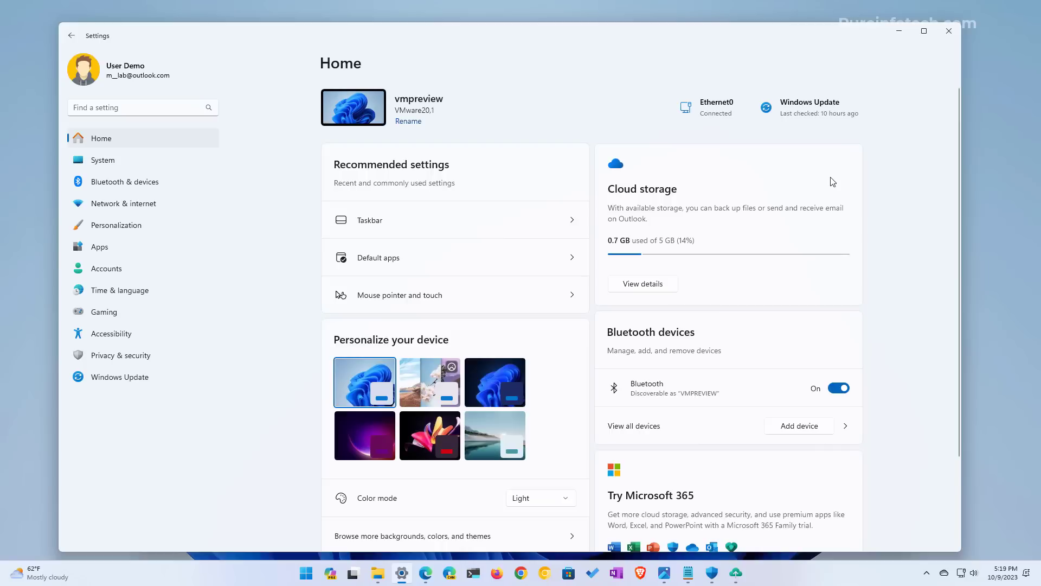
scroll(811, 215, "down", 2)
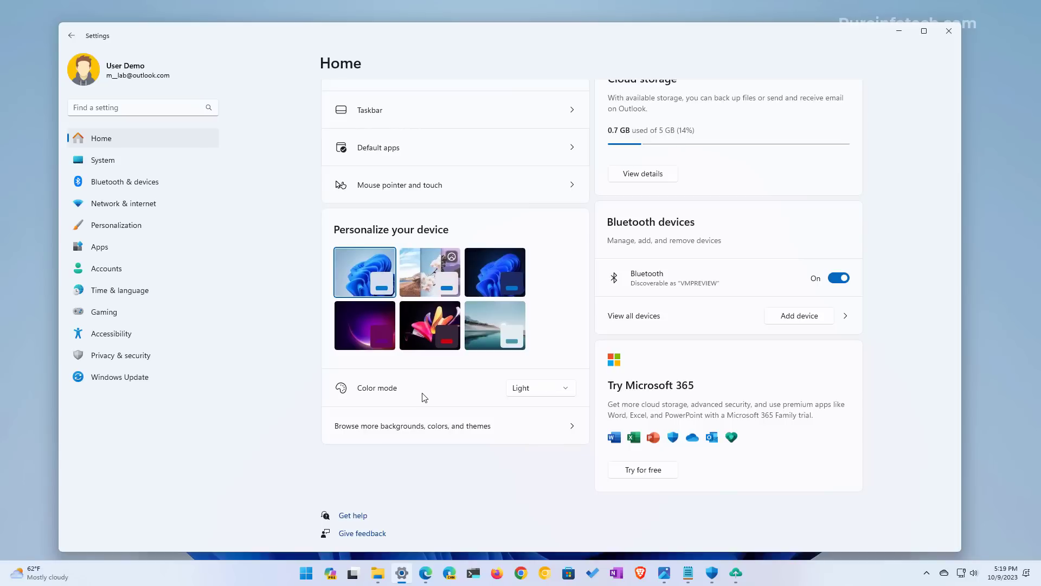
left_click(554, 388)
left_click(467, 397)
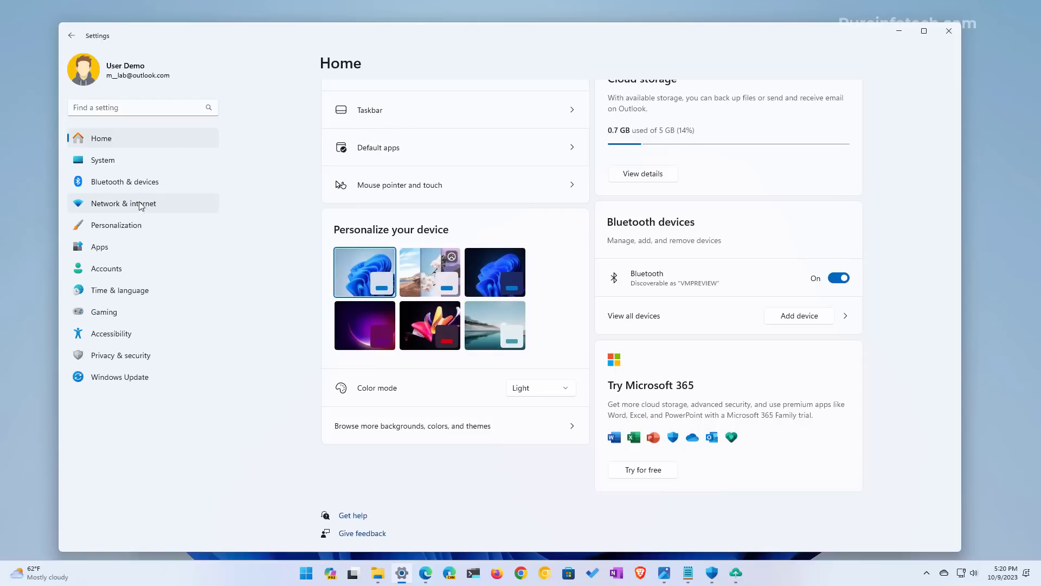
Open Accounts > Passkey settings to view the passkeys saved on this device.
left_click(113, 272)
scroll(414, 291, "down", 10)
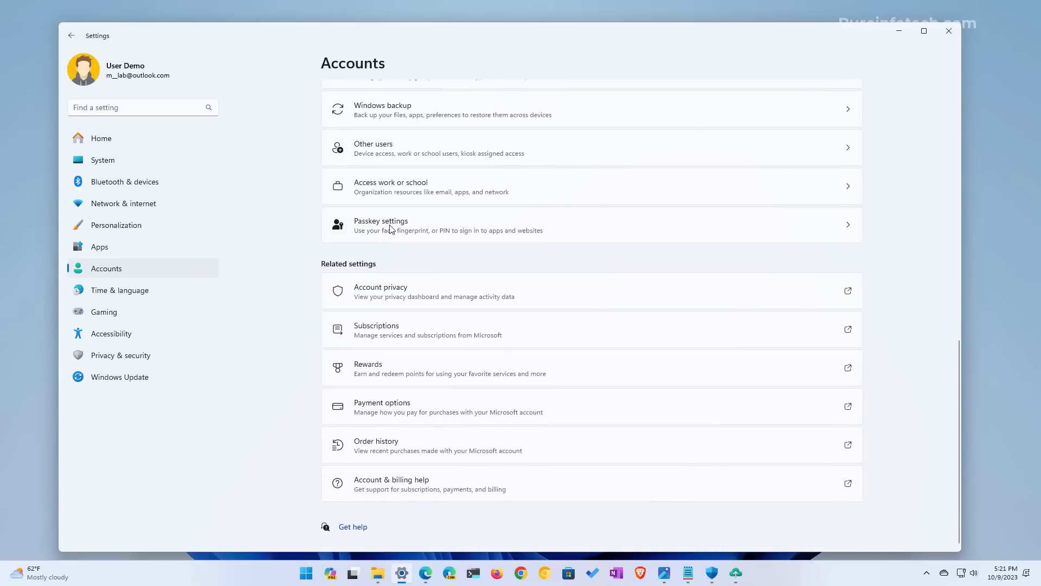
left_click(390, 229)
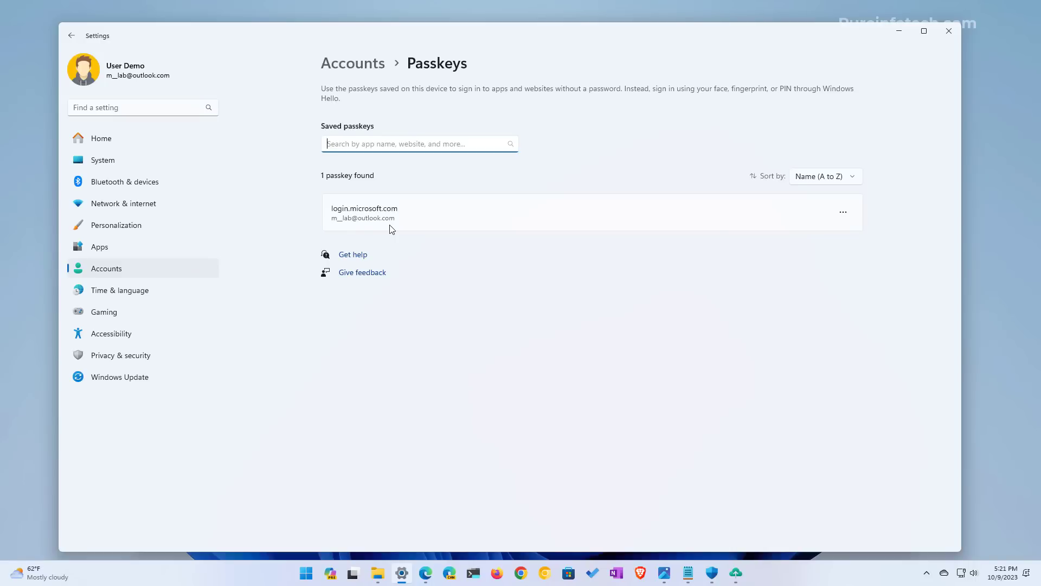
left_click(628, 464)
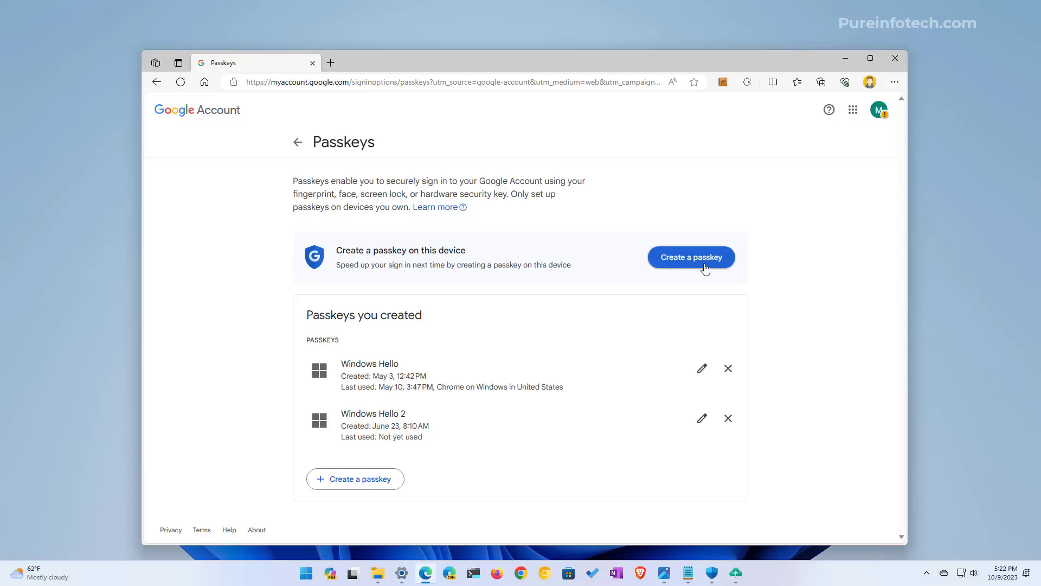
Minimise the Edge window showing the Google Account passkeys.
left_click(845, 60)
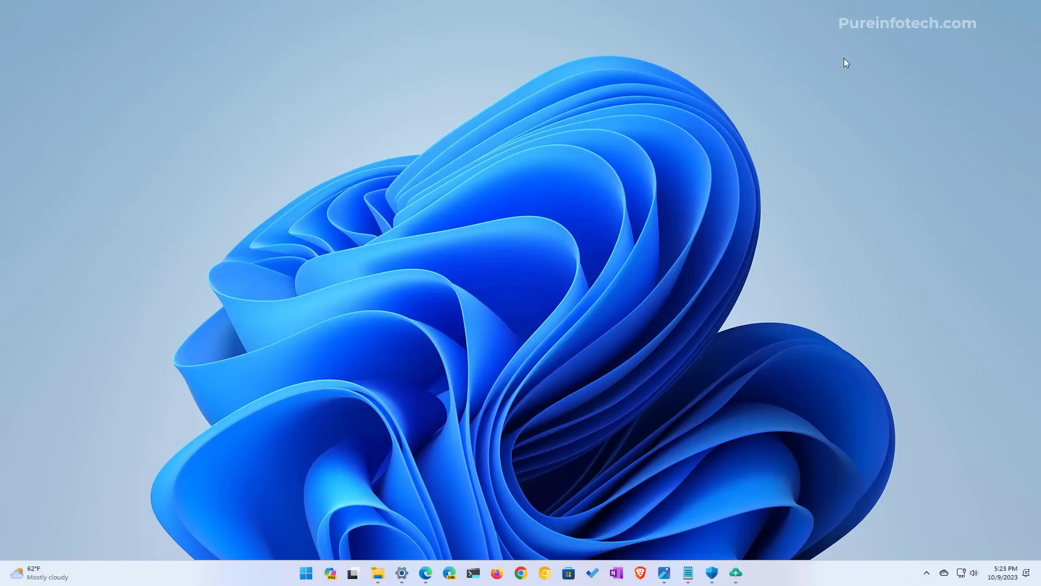